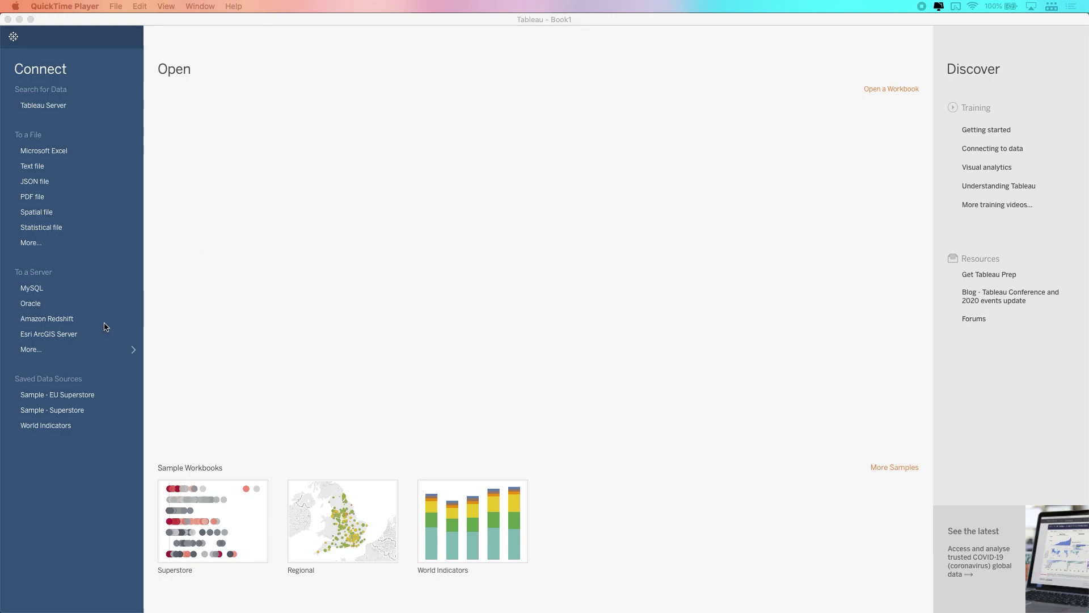
Step: Open the full server connector list and filter it with 'esr' to find Esri ArcGIS Server
click(34, 349)
click(34, 350)
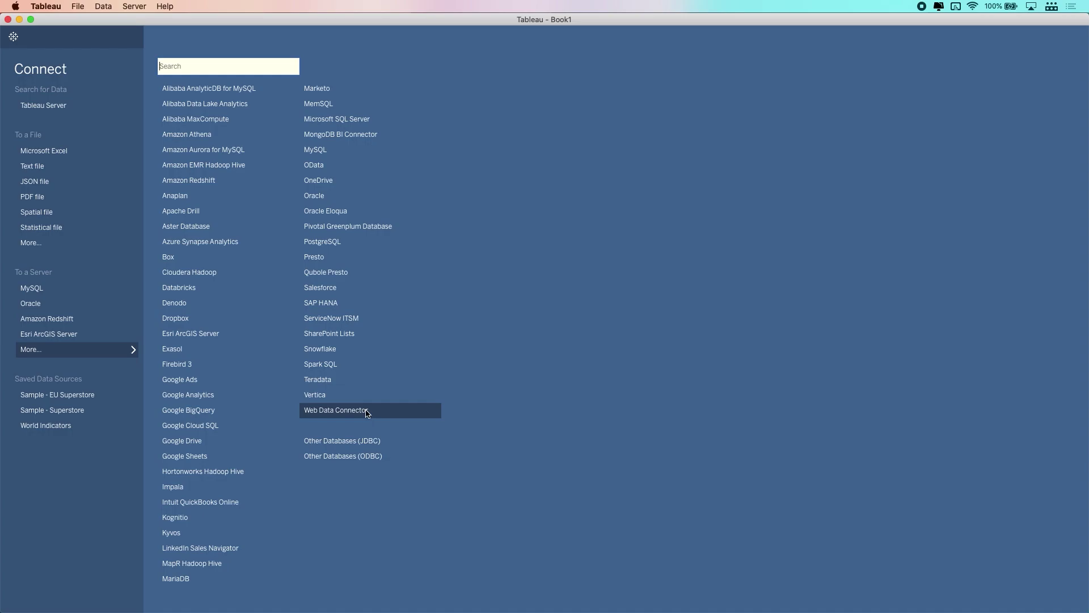
click(187, 67)
text(esr)
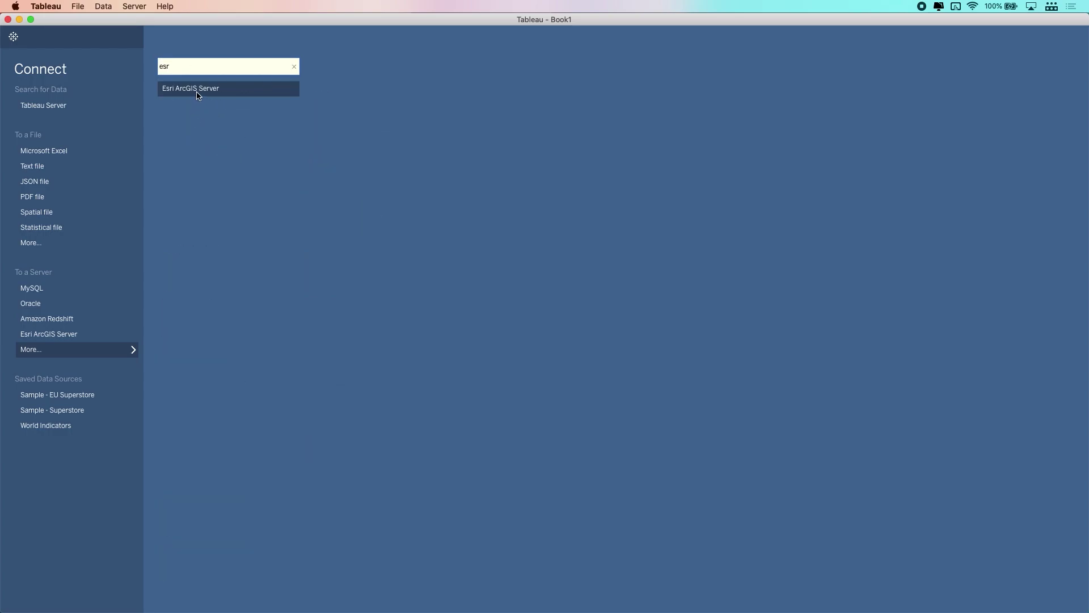
Step: Connect via Esri ArcGIS Server using the pasted KingCo_water_service_areas MapServer URL
click(227, 91)
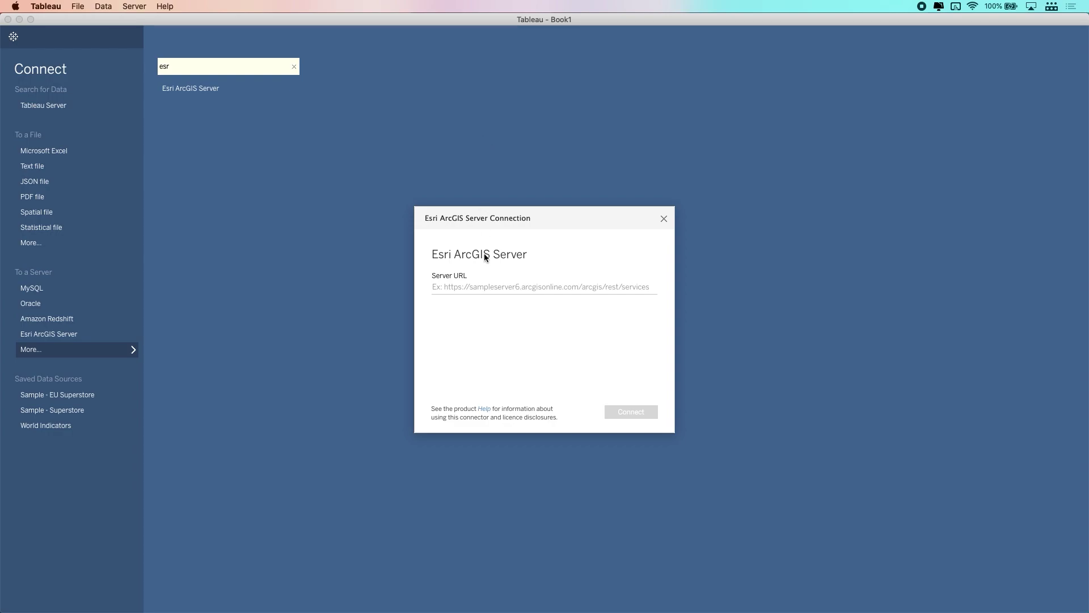
click(492, 290)
text(https://gismaps.kingcounty.gov/arcgis/rest/services/Utility/KingCo_water_service_areas/MapServer)
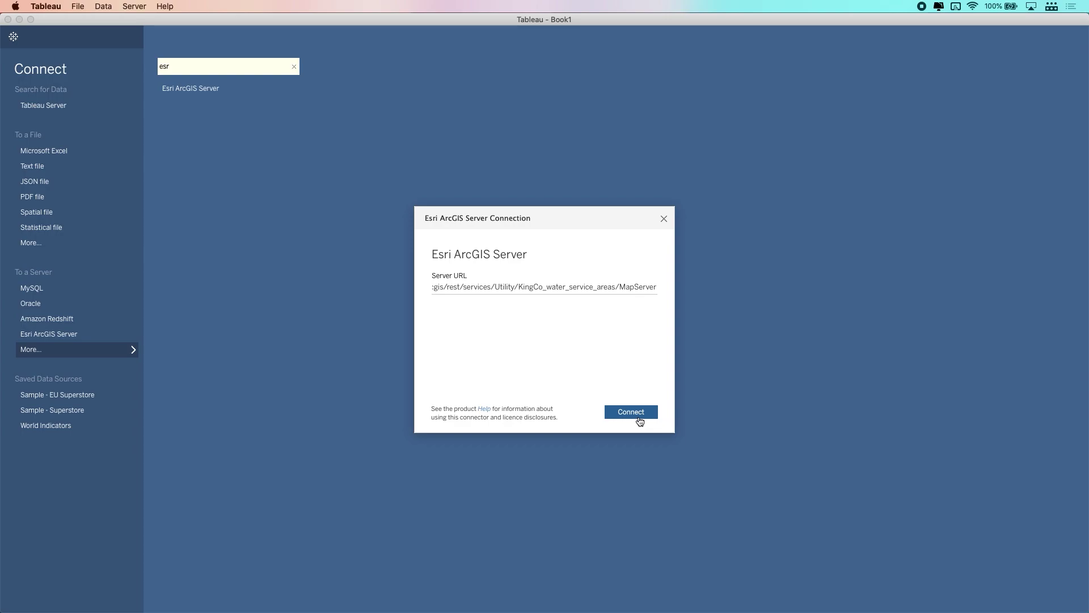
click(639, 419)
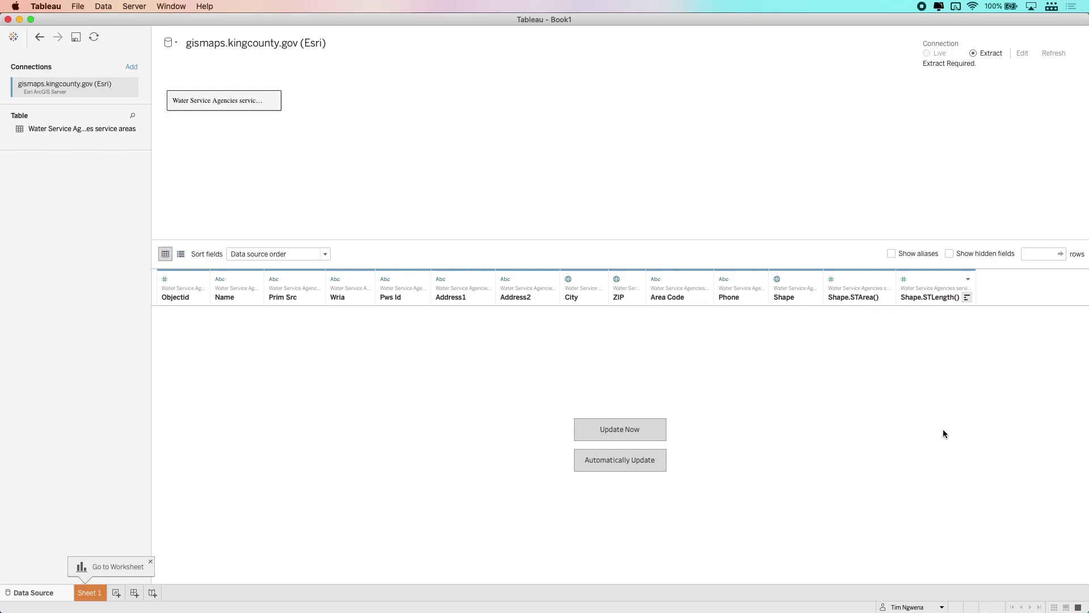
Step: Update the preview to show the Water Service Agencies table's 68 rows
click(620, 431)
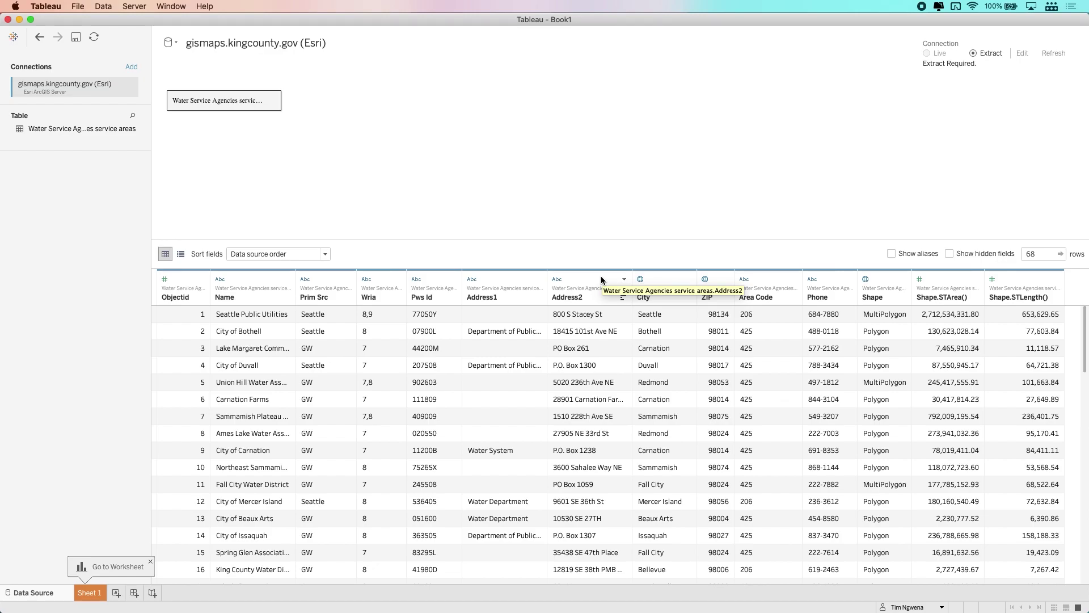
Step: Create the extract and switch to Sheet 1
click(95, 597)
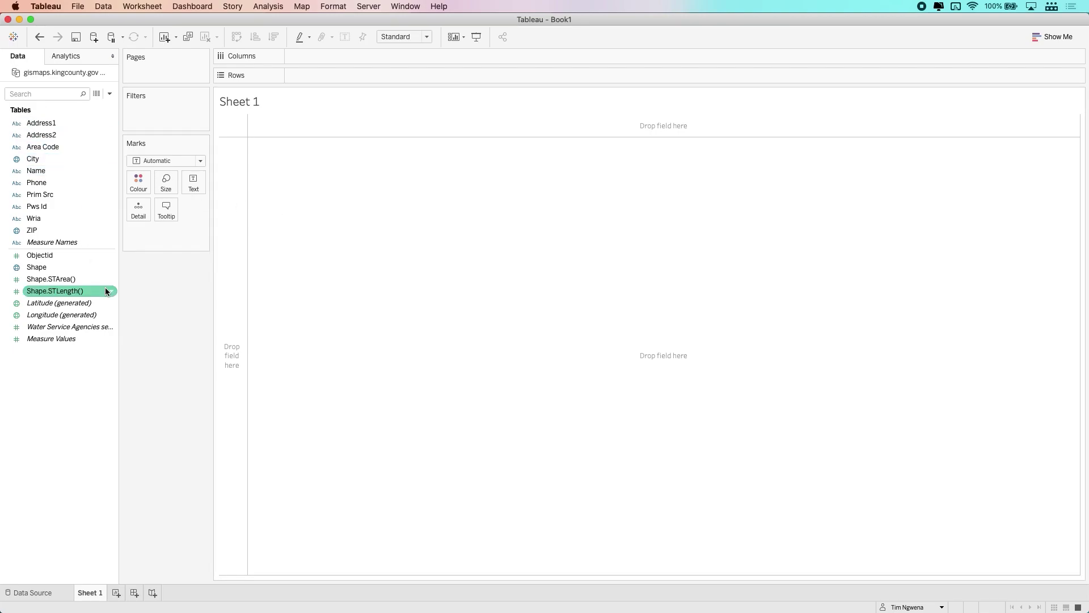
Step: Plot the Shape polygons and colour them by agency Name, adding all members
click(64, 271)
double_click(64, 272)
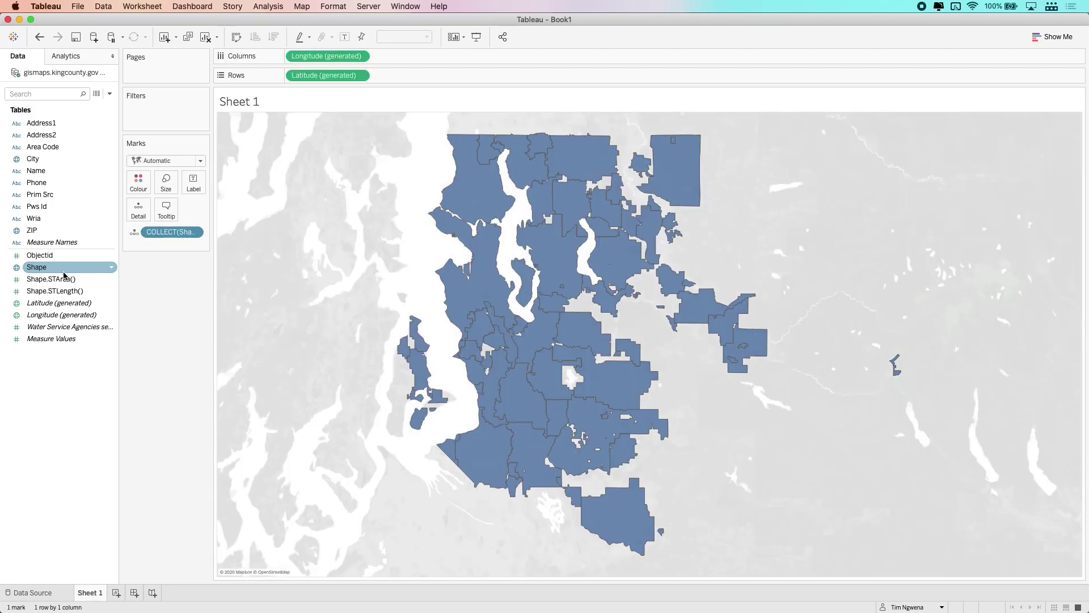
click(64, 172)
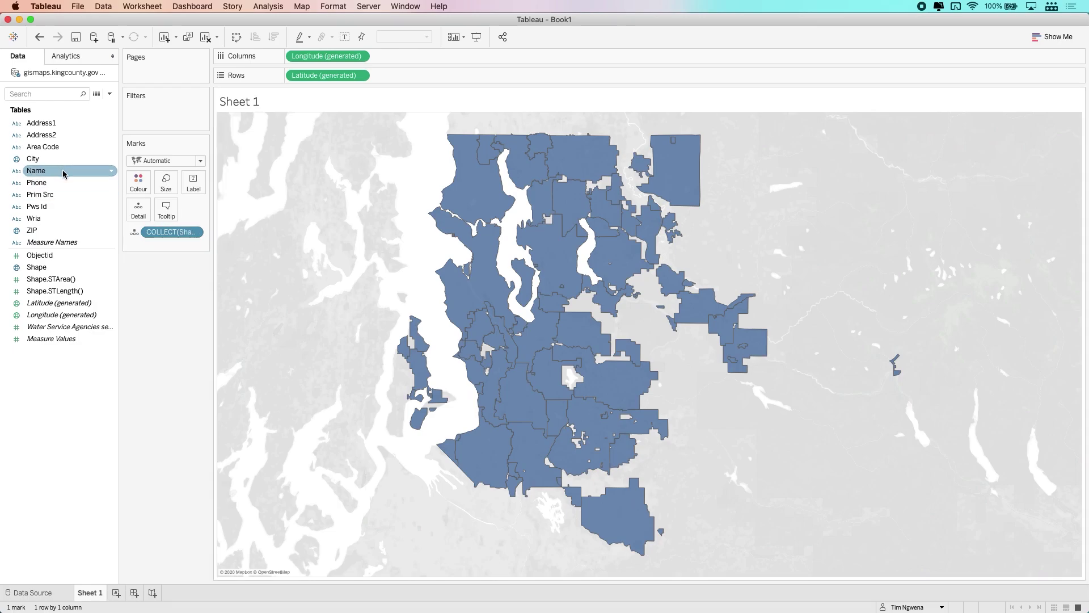
drag(42, 173, 138, 186)
click(571, 312)
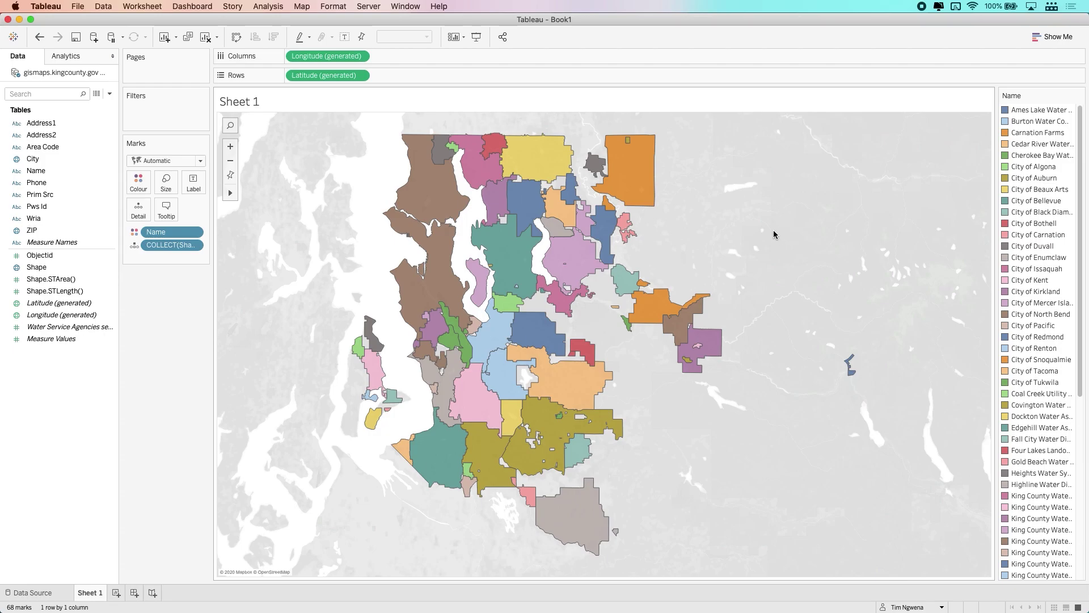
Step: Set the map background to Outdoors style at 52% washout and zoom in
click(304, 8)
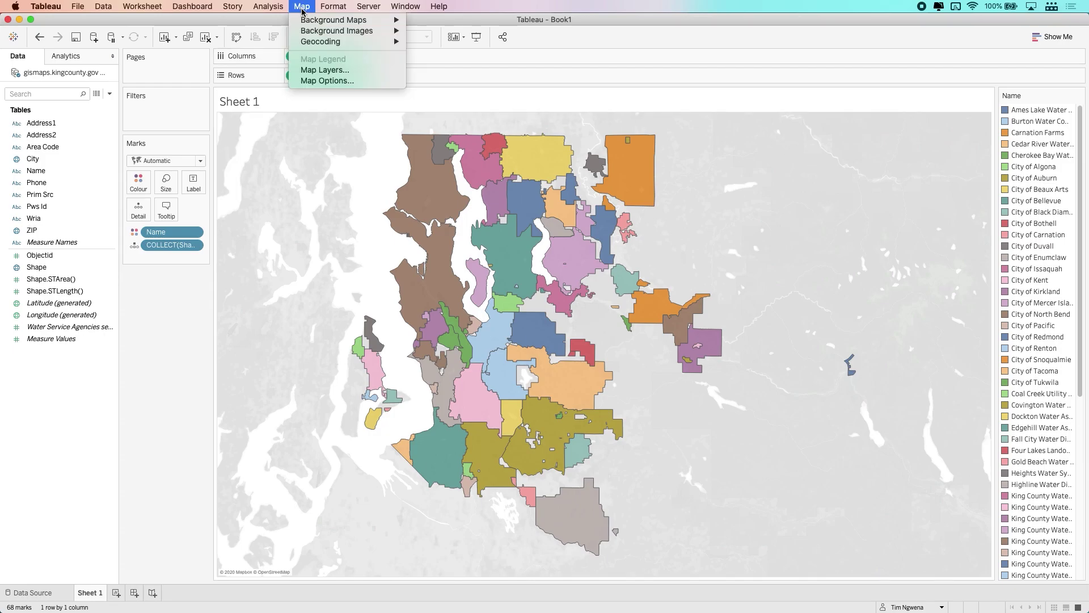
click(351, 71)
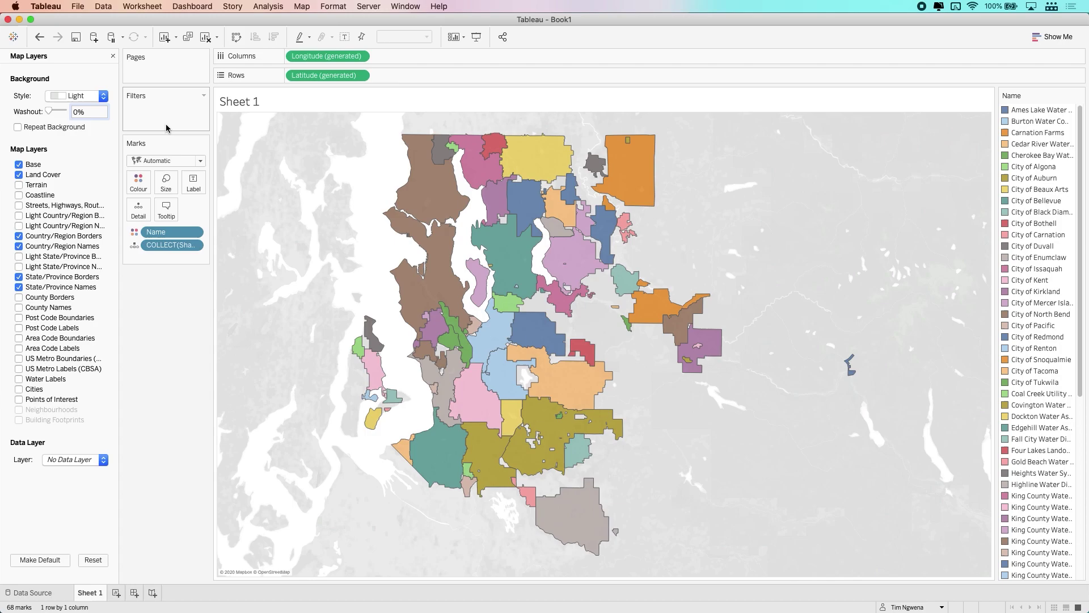
click(101, 100)
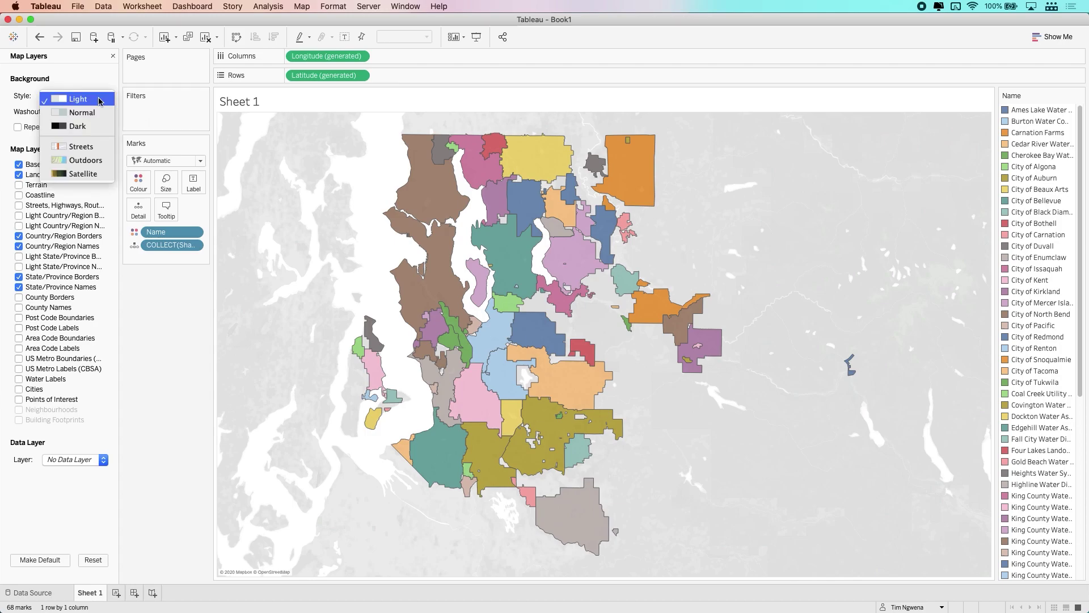
click(94, 165)
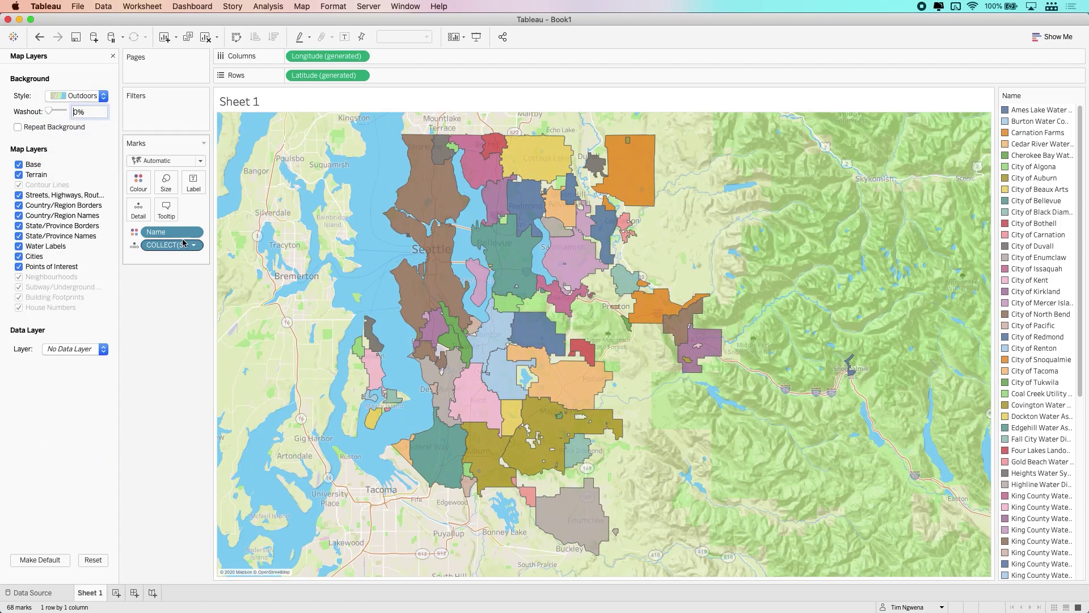
drag(49, 111, 56, 111)
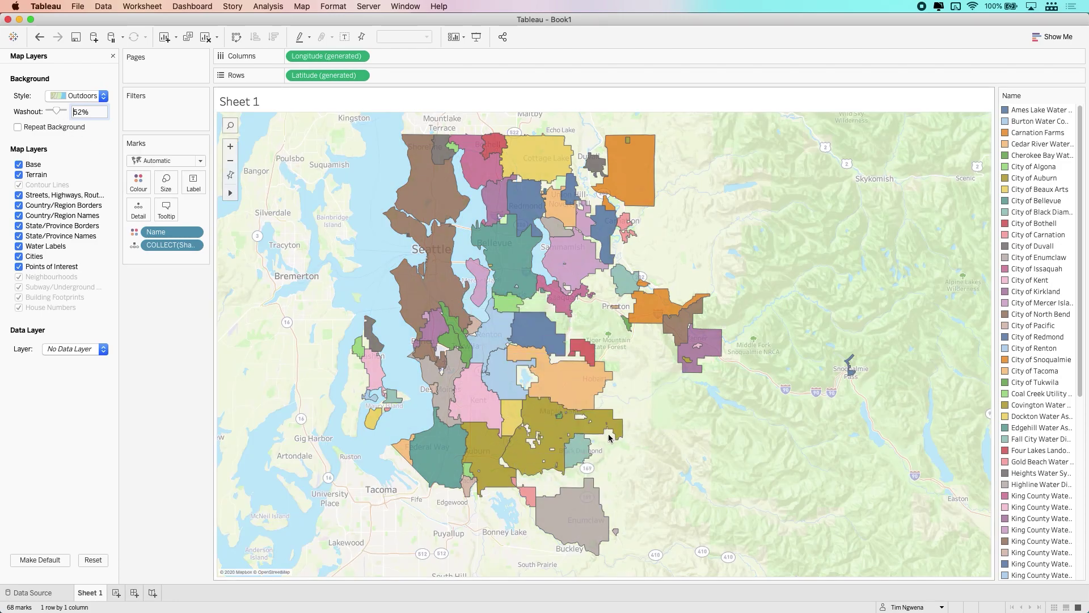
click(231, 146)
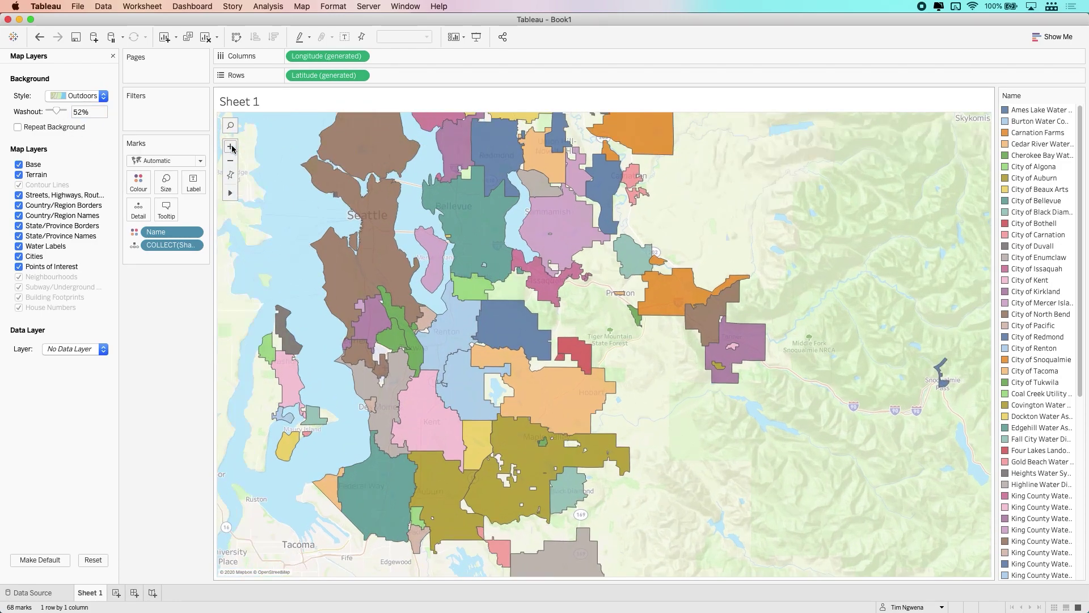
click(233, 149)
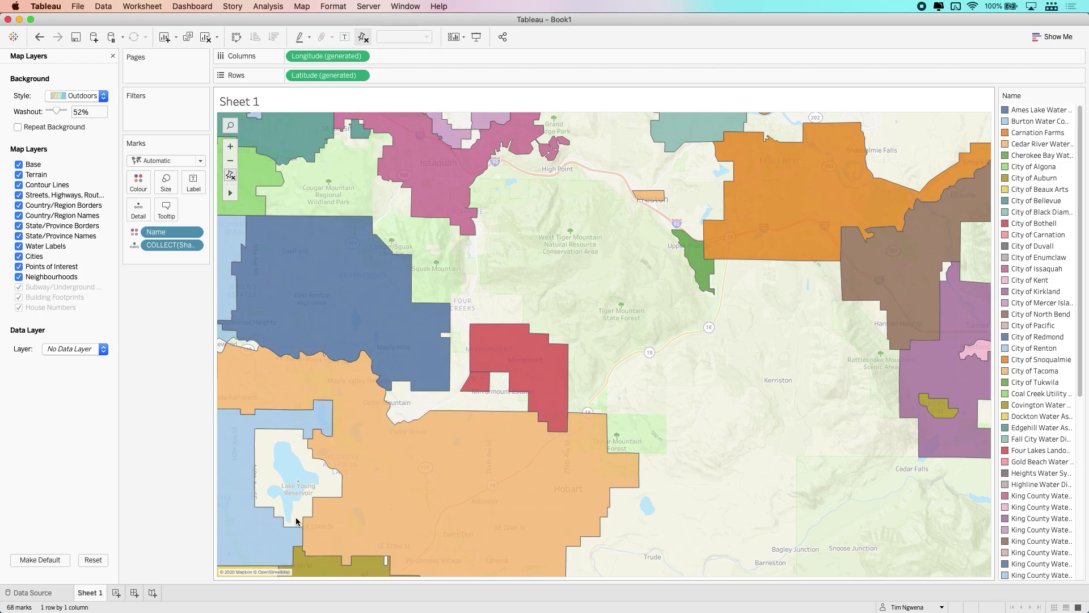
click(112, 56)
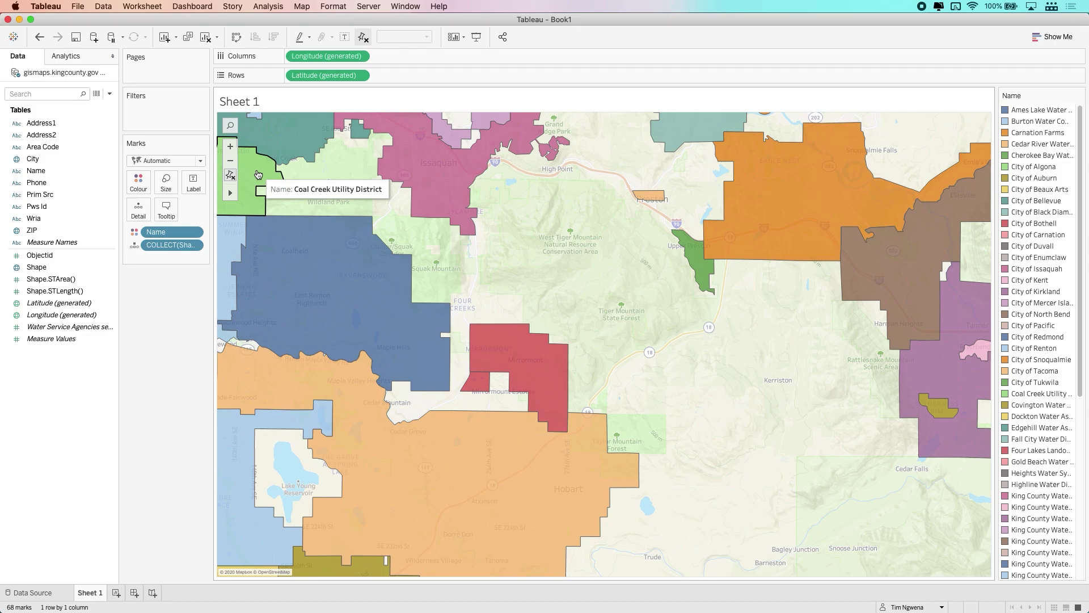
Step: Add a new Esri ArcGIS Server data source with the pasted water service areas URL
right_click(82, 75)
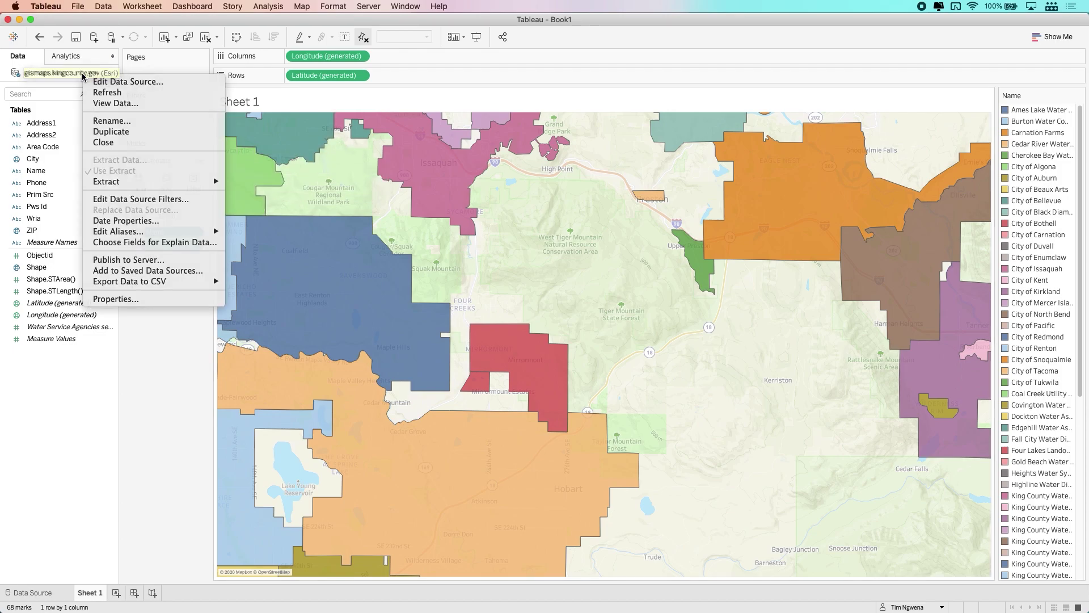
key(Escape)
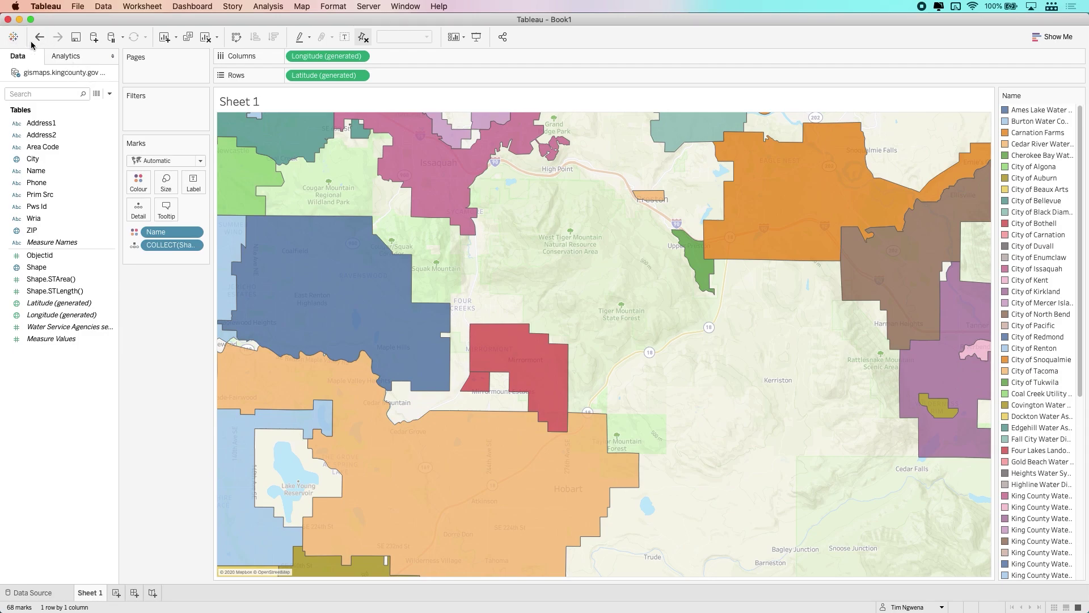
click(93, 37)
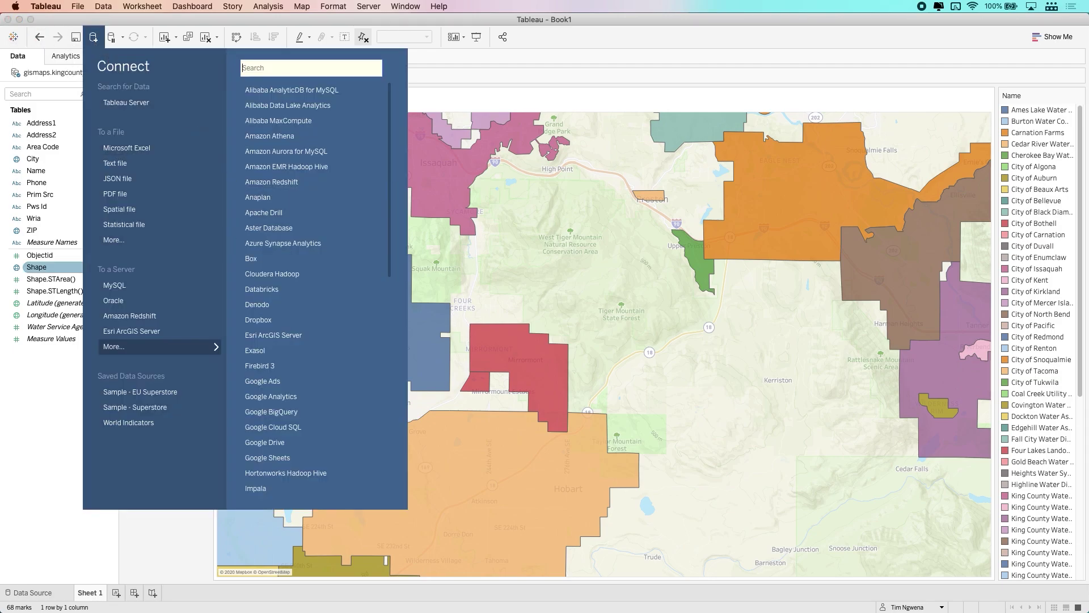
key(Escape)
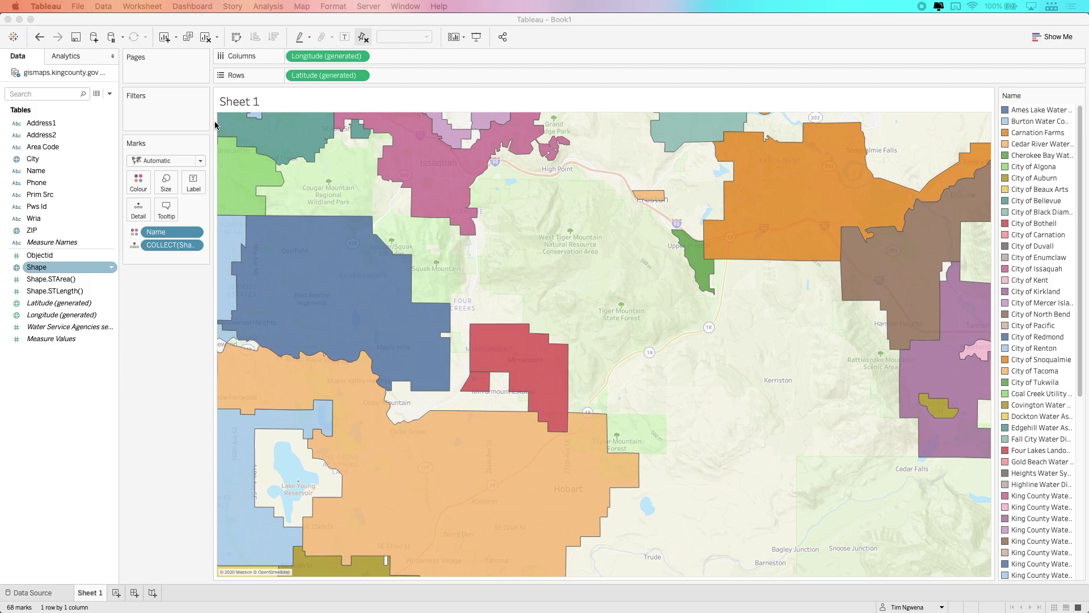
click(94, 38)
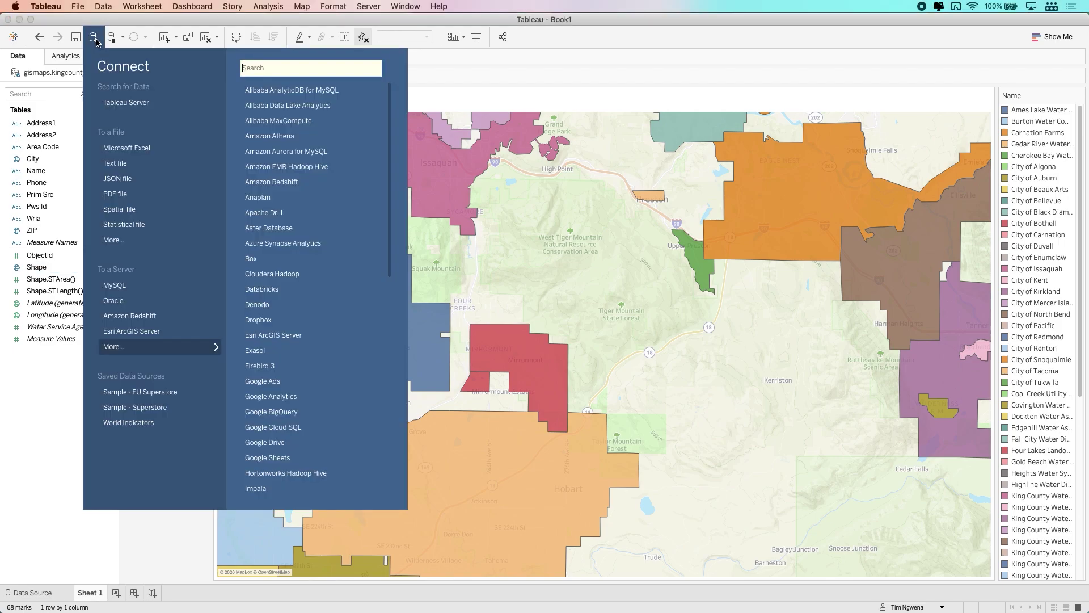
click(156, 333)
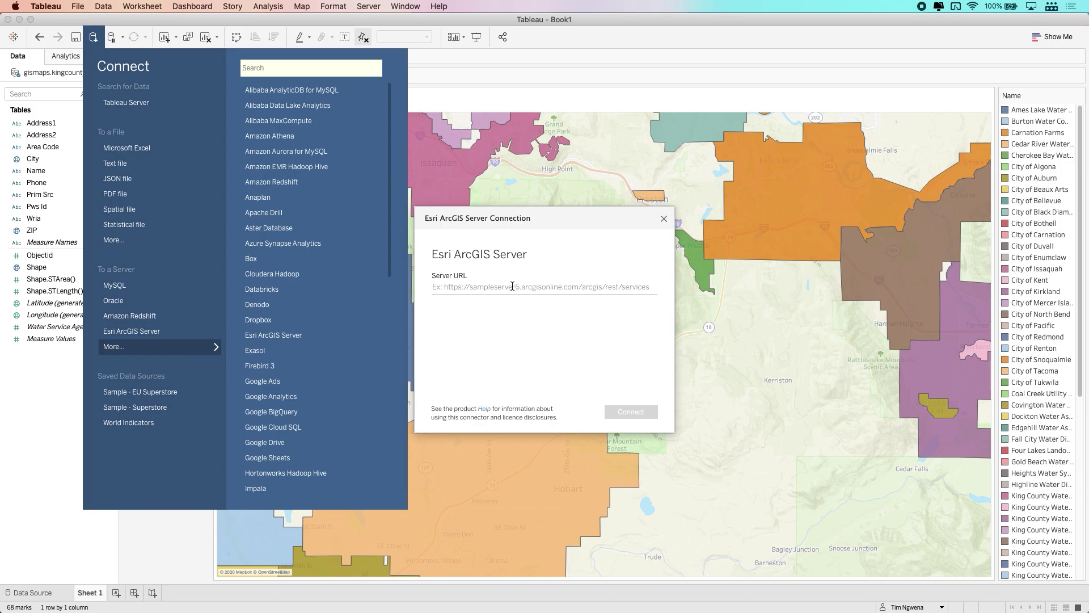
click(512, 286)
key(super+v)
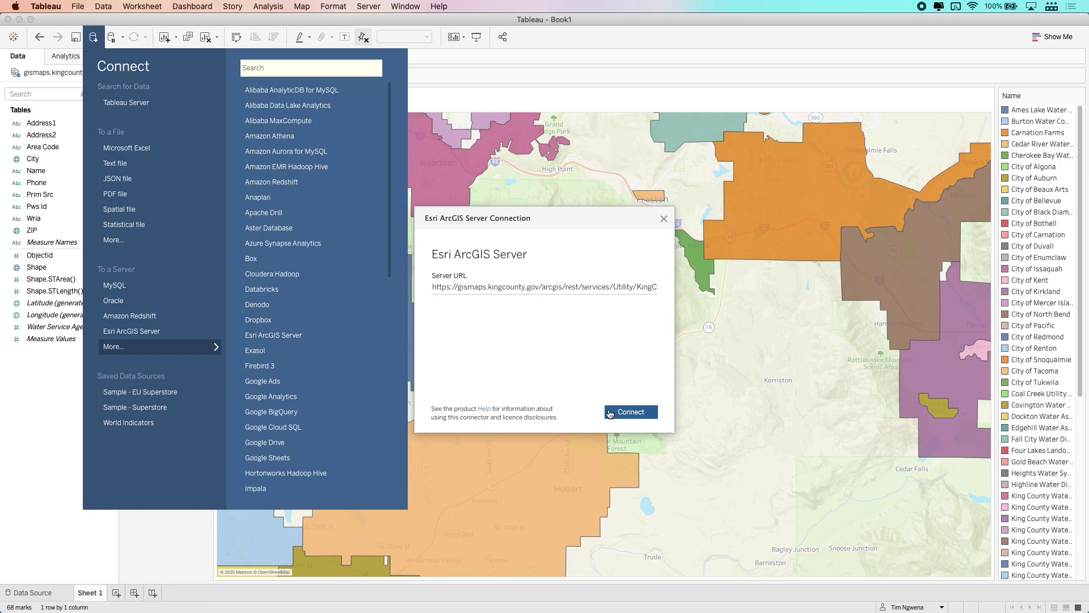
click(610, 413)
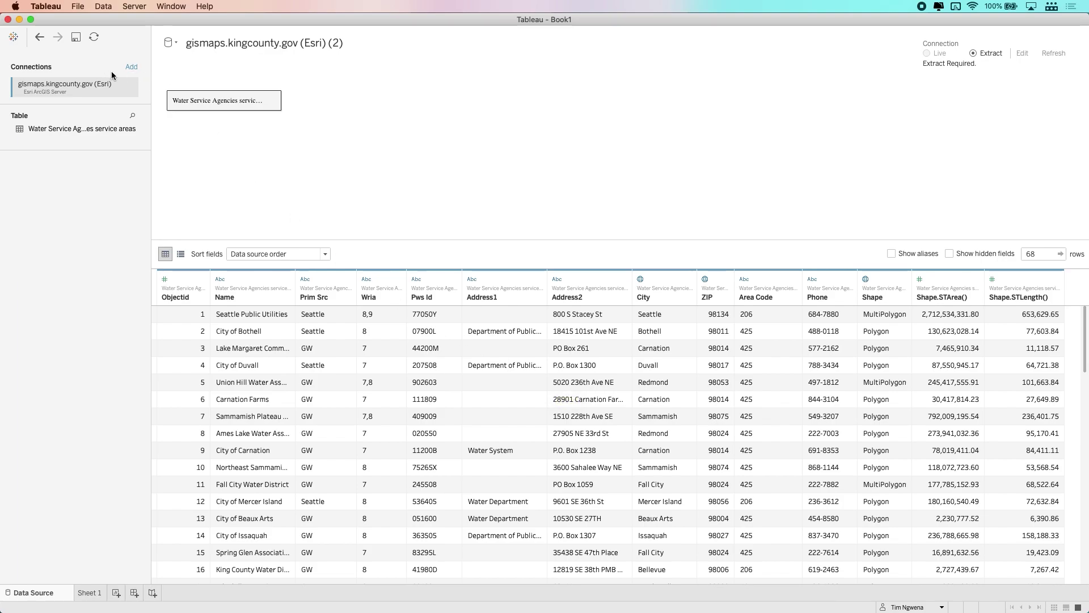
Step: Add an Esri ArcGIS Server connection to the pasted Facilities/wayfinding MapServer URL
click(131, 68)
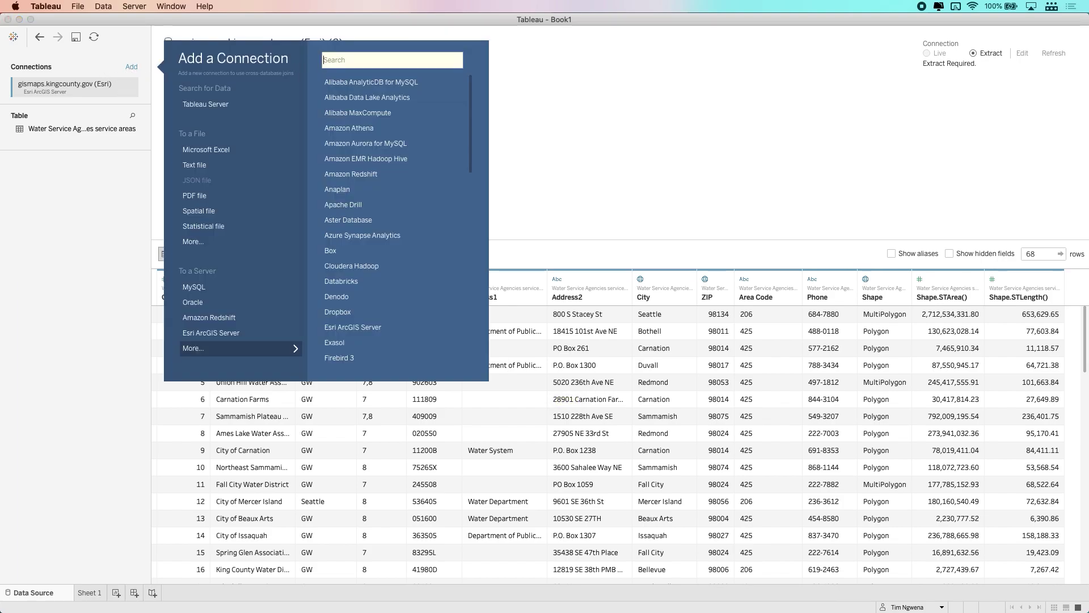
key(Escape)
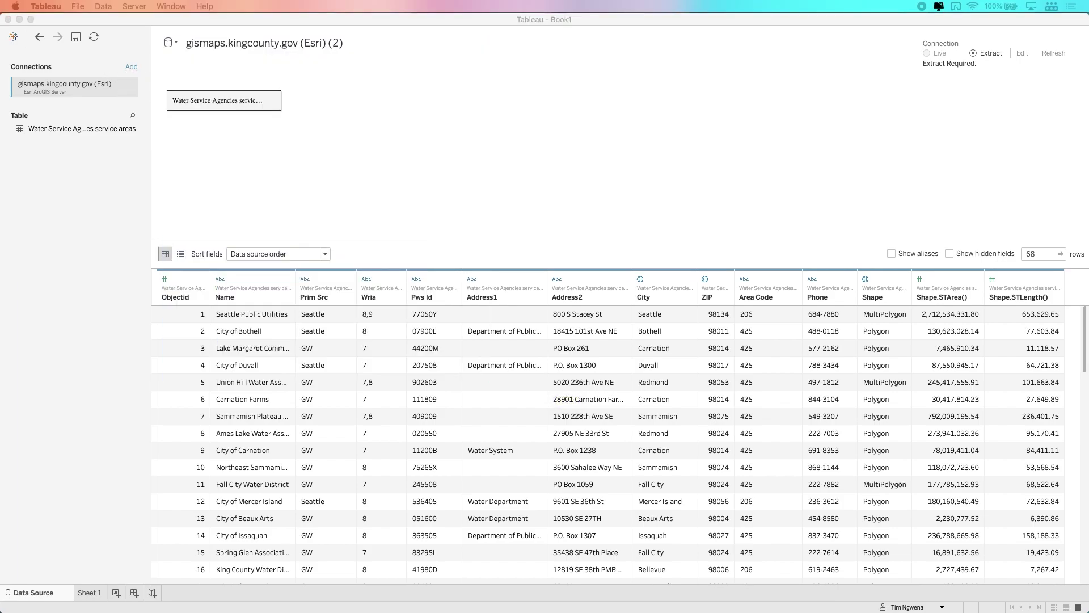
click(130, 66)
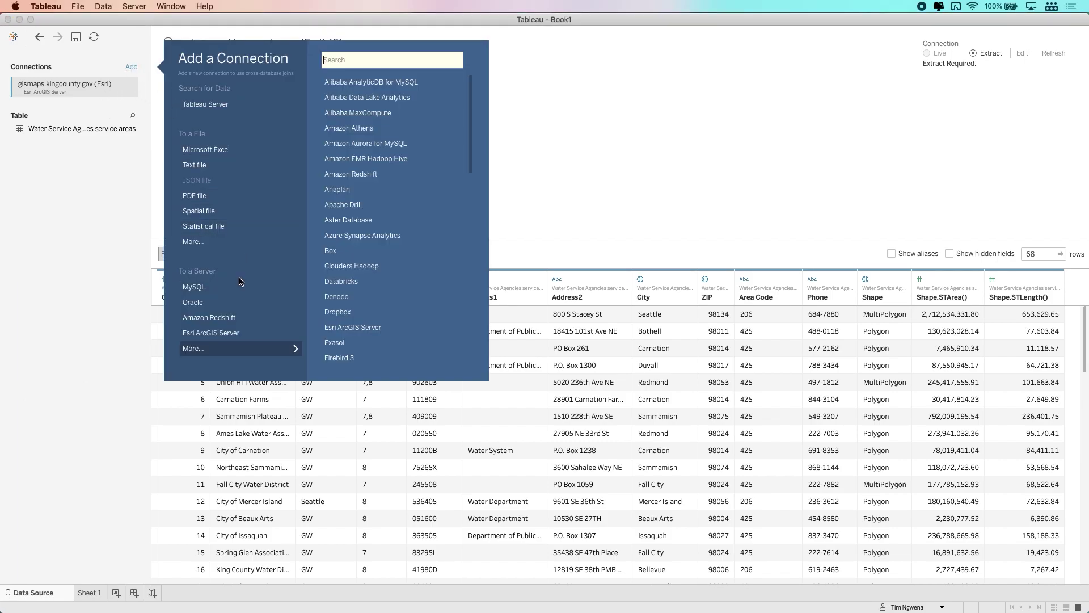
click(229, 333)
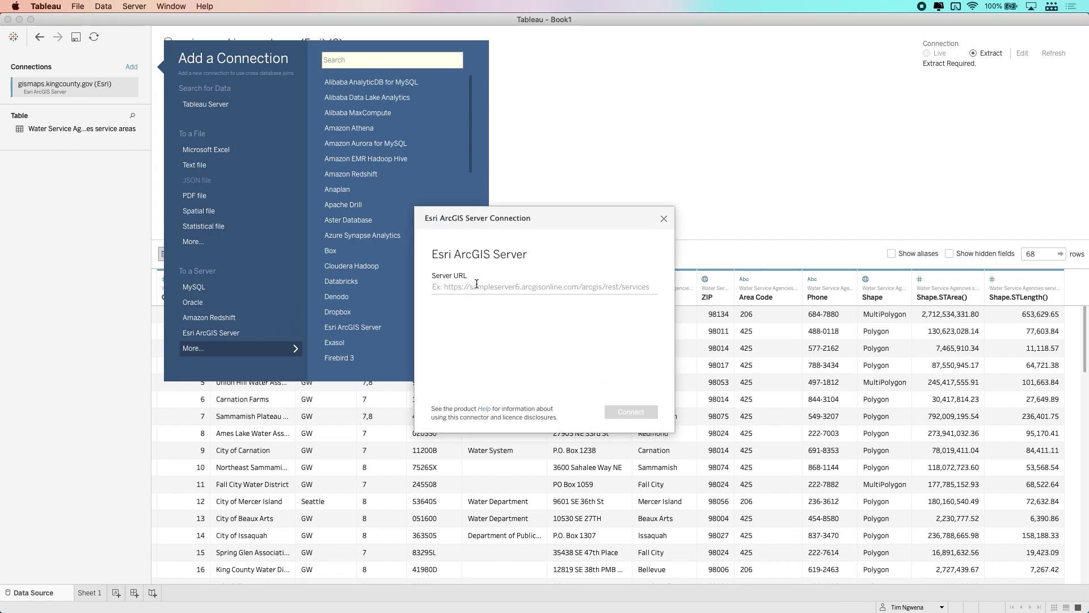
right_click(477, 283)
click(488, 291)
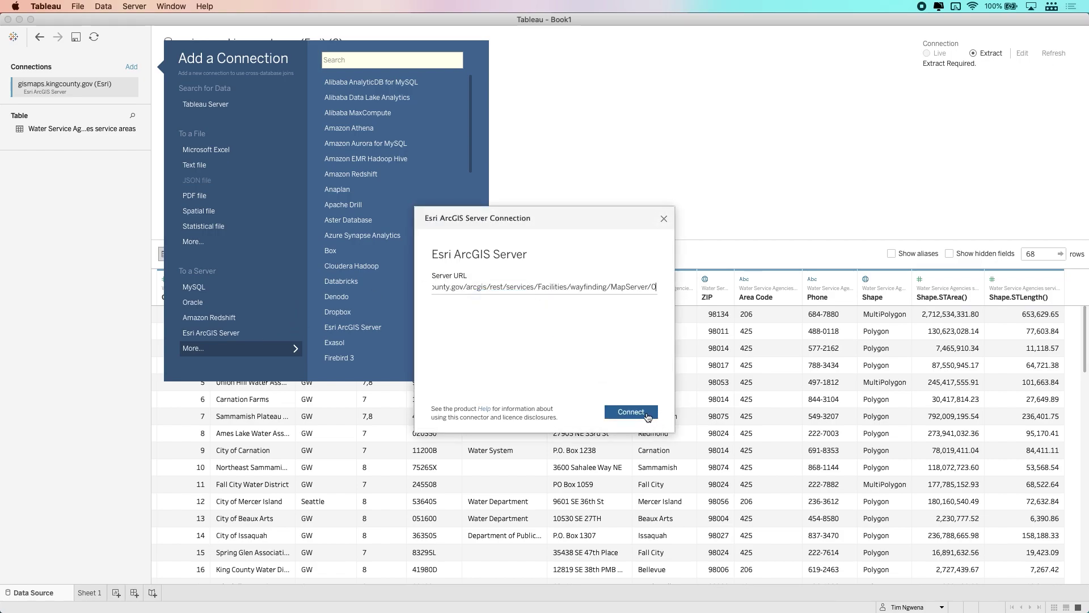
click(647, 413)
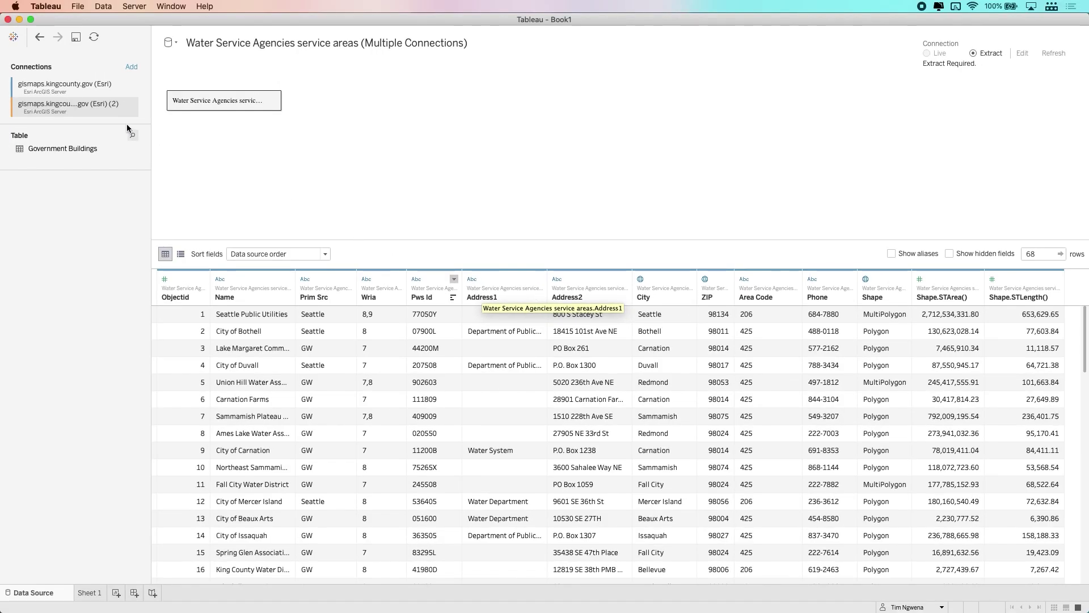
Step: Select the second gismaps.kingcounty.gov (Esri) (2) connection to list its Government Buildings table
click(68, 85)
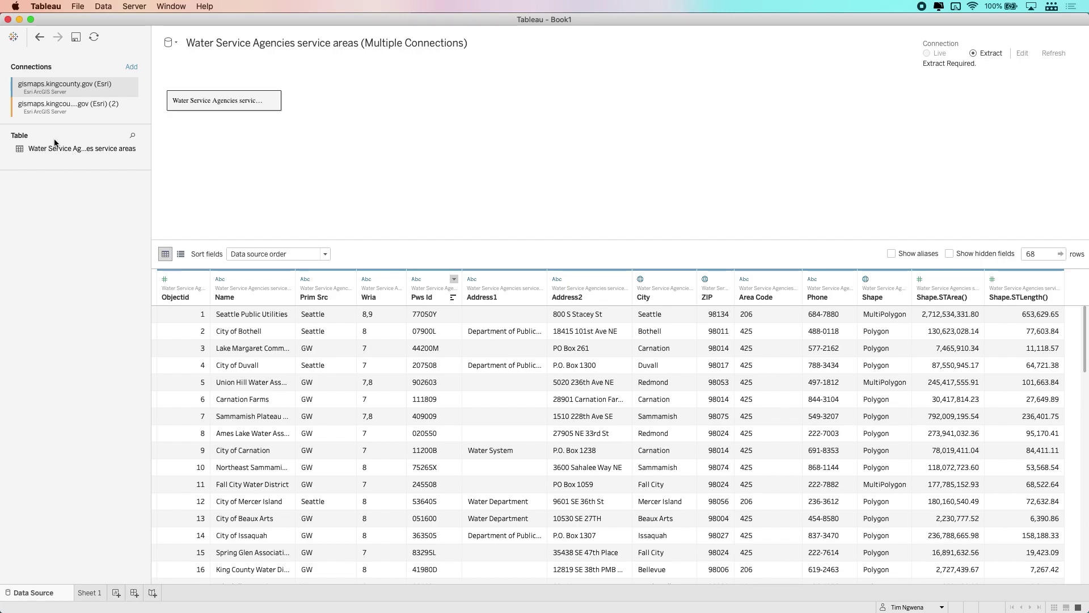
click(62, 106)
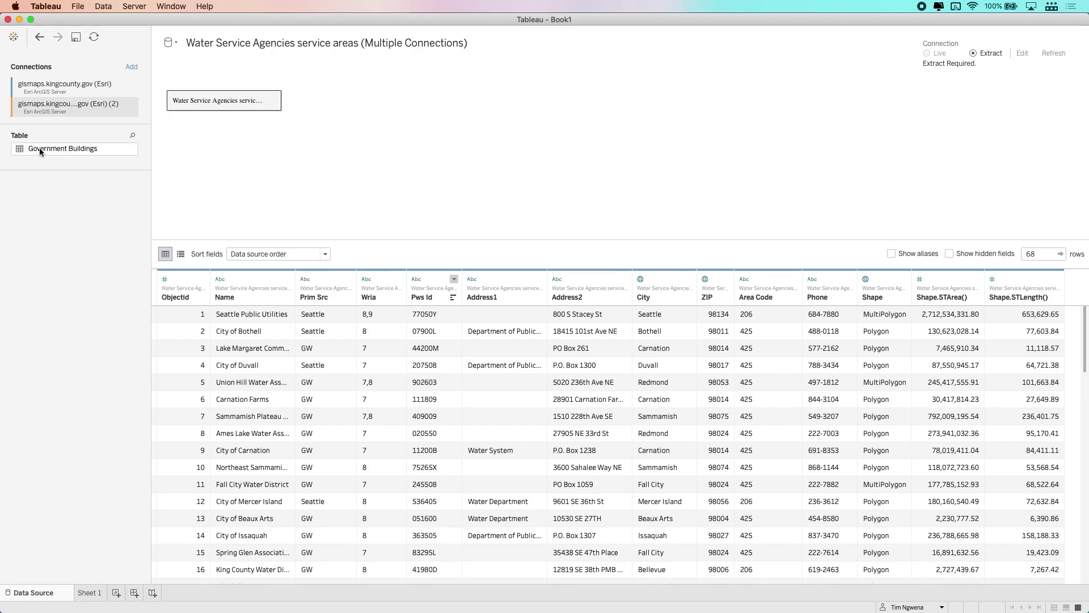
Step: Drag Government Buildings onto the canvas beside Water Service Agencies, leaving the relationship fields unmatched
drag(43, 149, 466, 157)
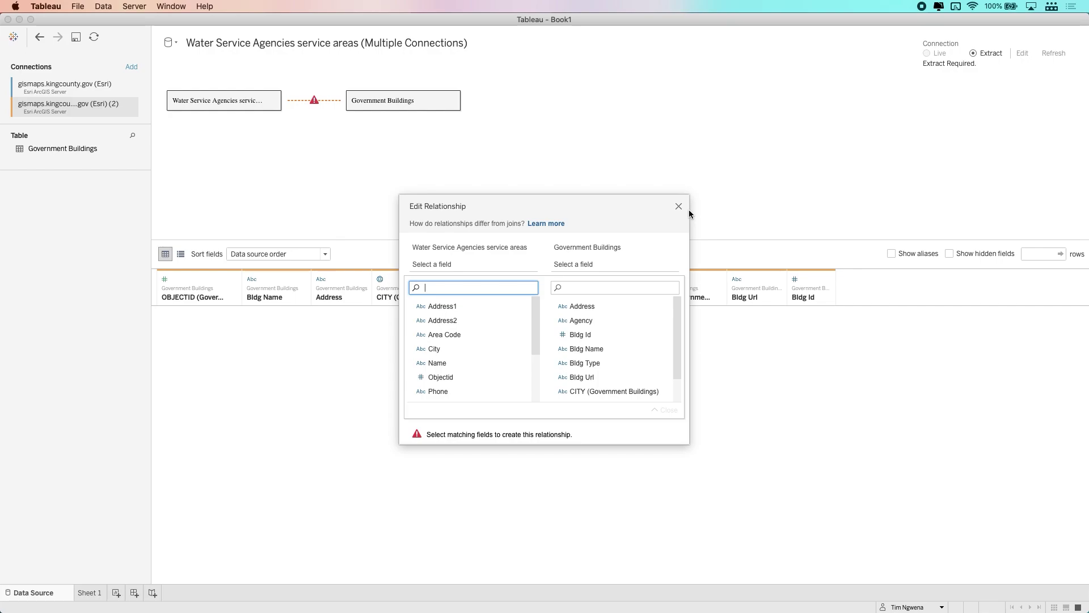
click(679, 206)
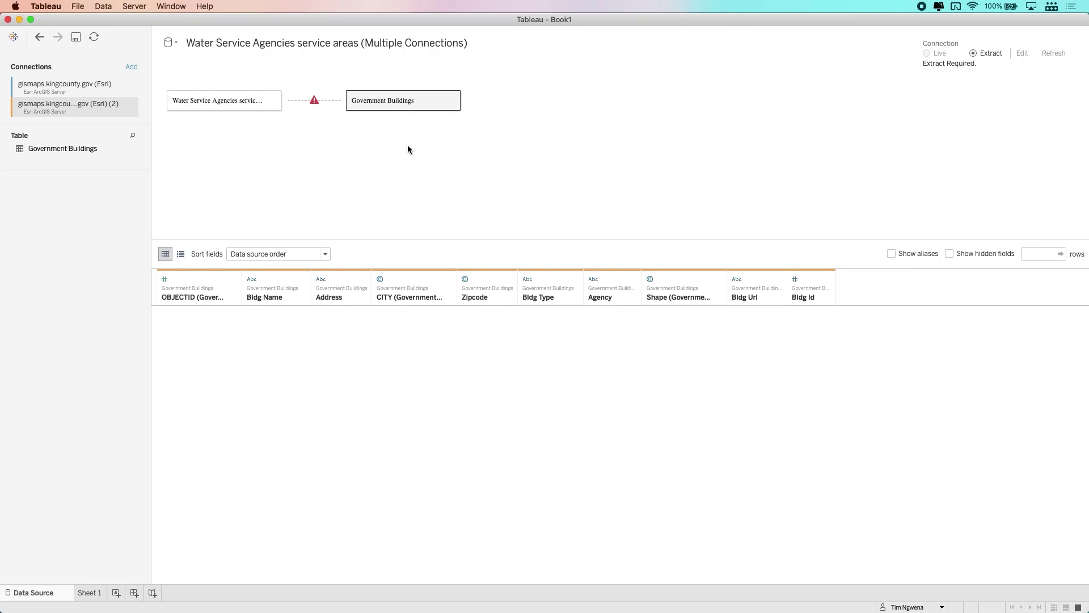
Step: Remove the Government Buildings relationship and instead join it inside the Water Service Agencies table
click(452, 101)
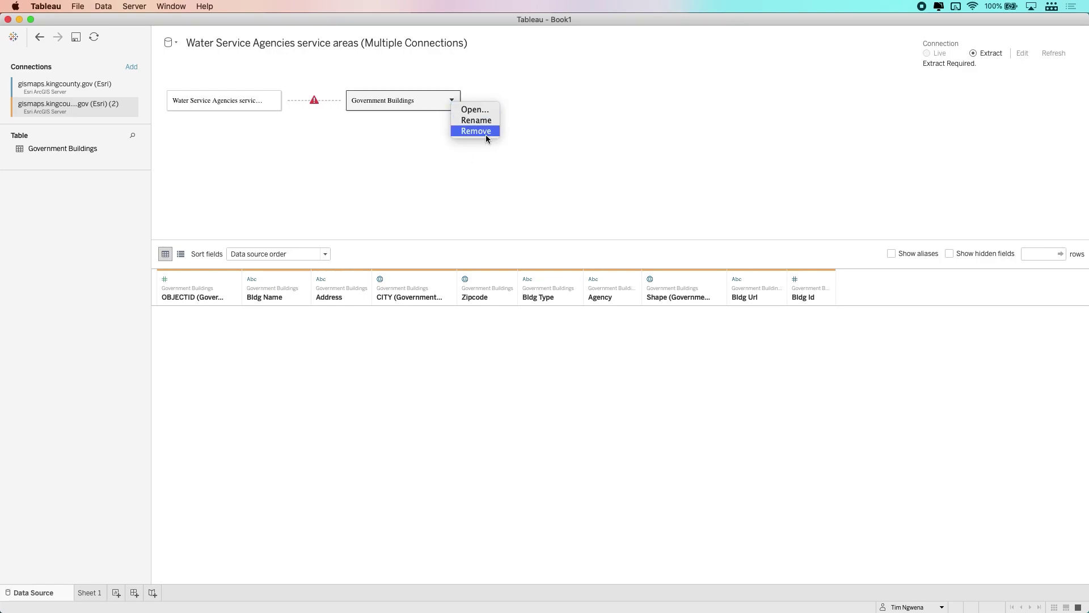
click(480, 131)
click(273, 101)
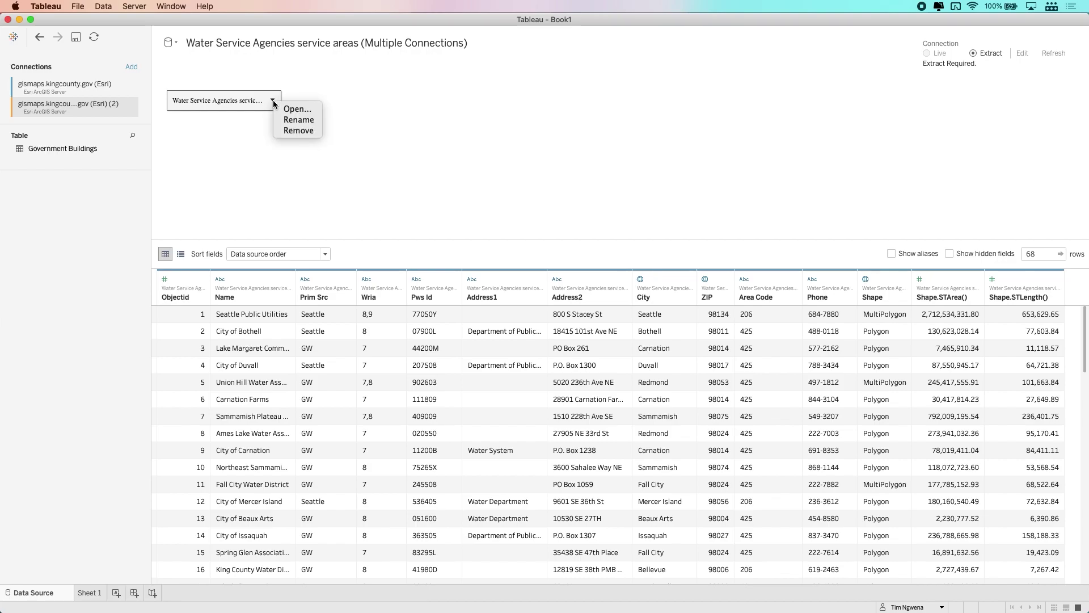
click(297, 109)
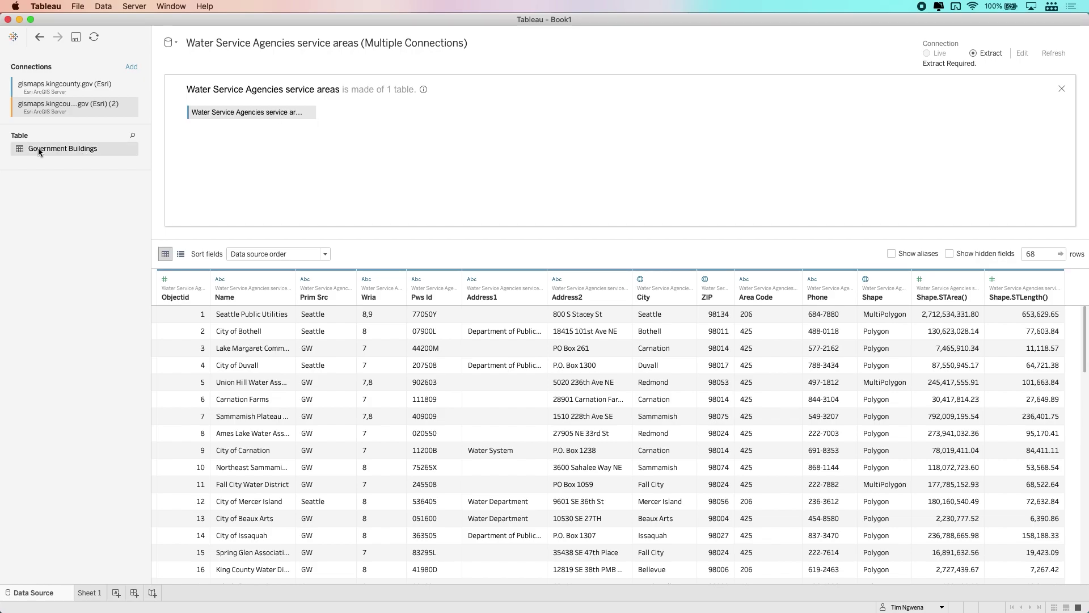
drag(38, 147, 378, 115)
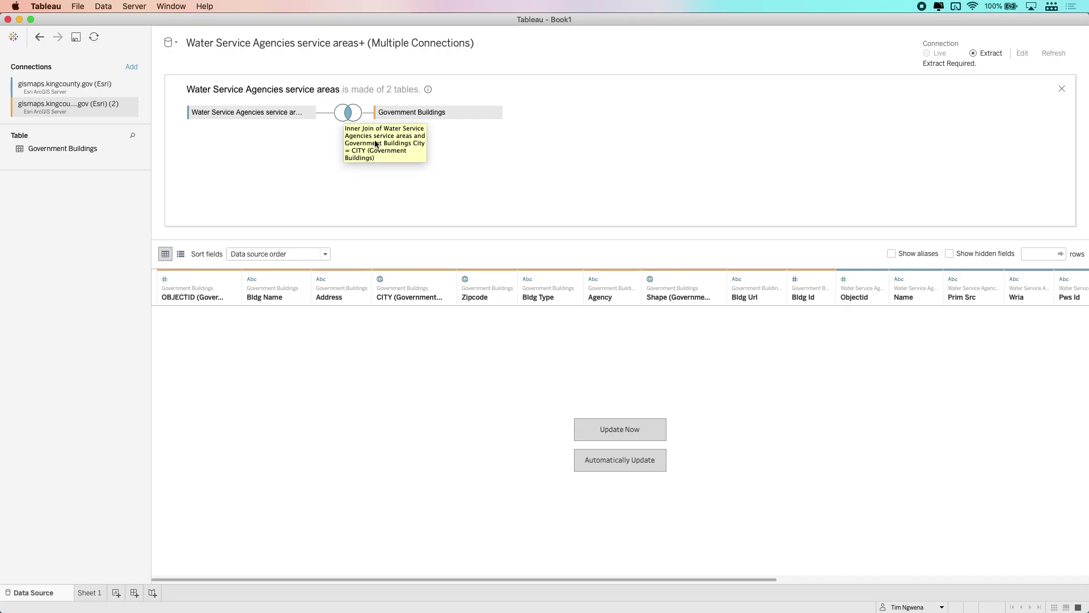
Step: Change the join clause to service area Shape Intersects Shape (Government Buildings)
click(349, 114)
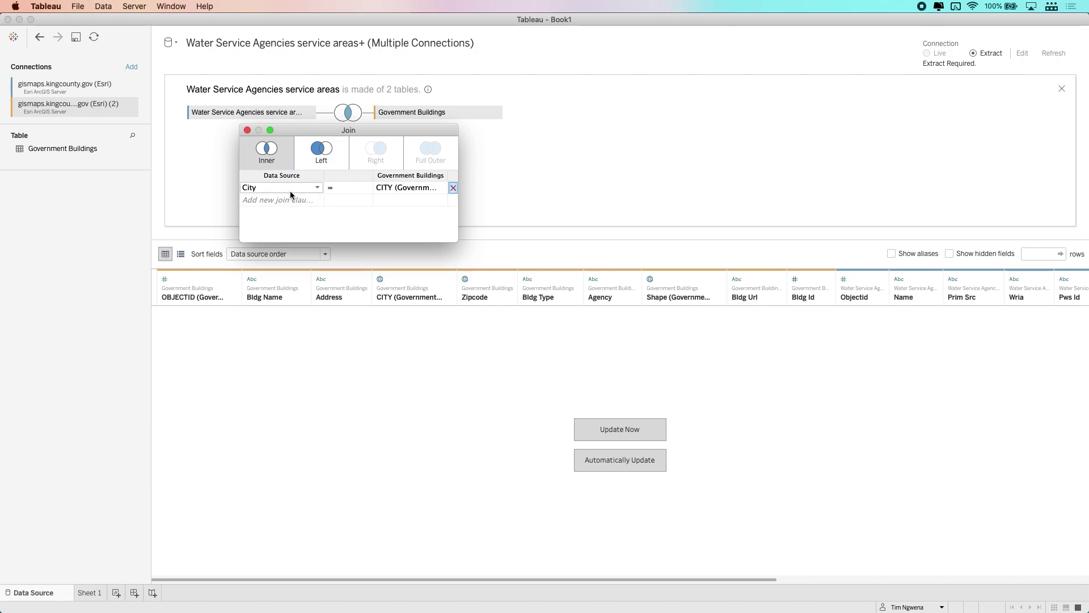
mouse_move(419, 191)
click(315, 188)
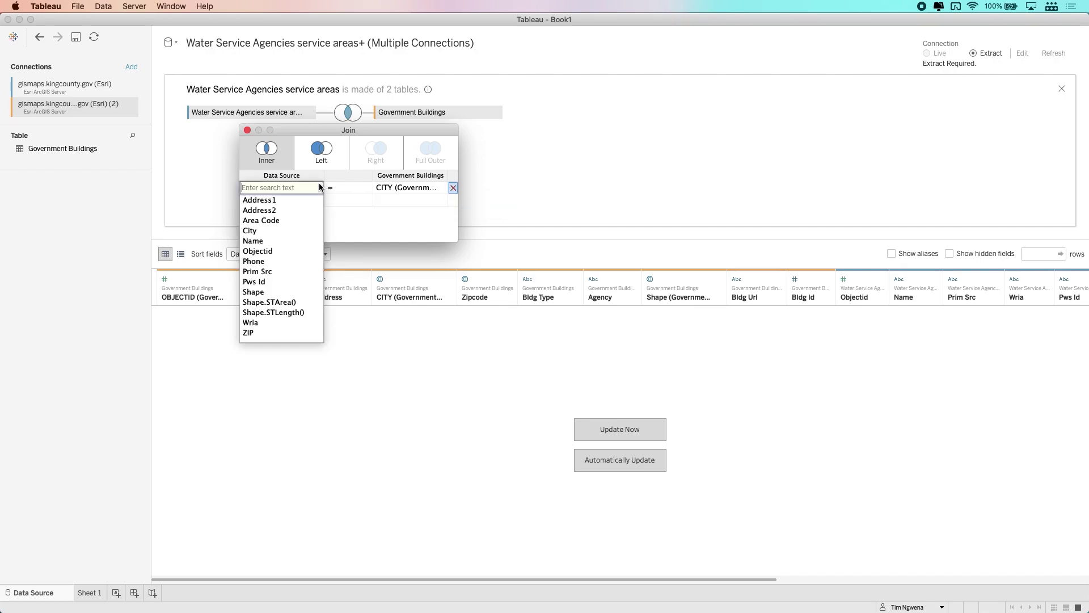
click(281, 292)
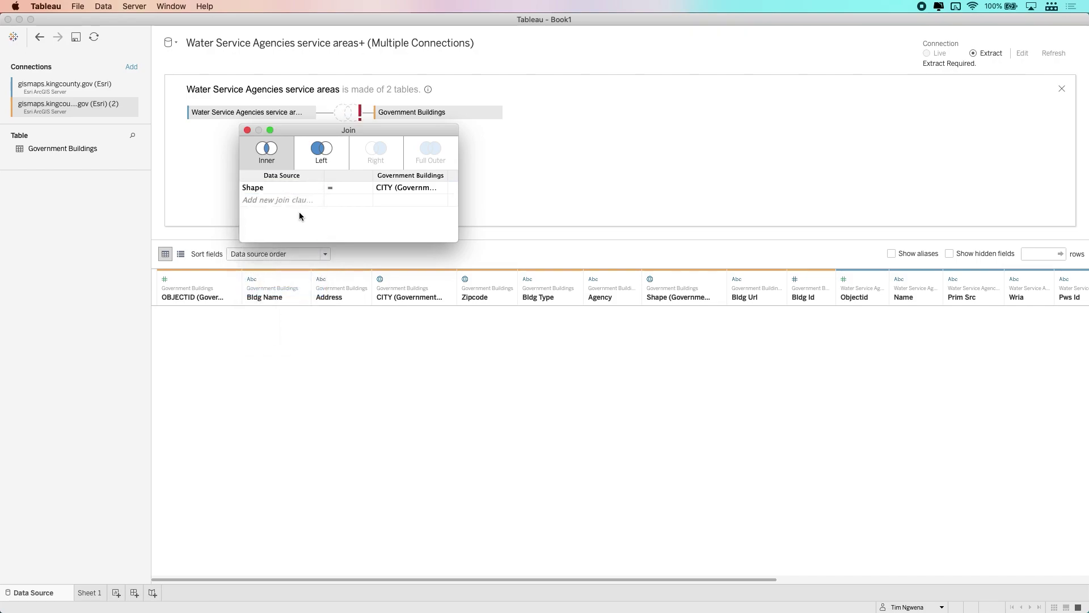
click(408, 187)
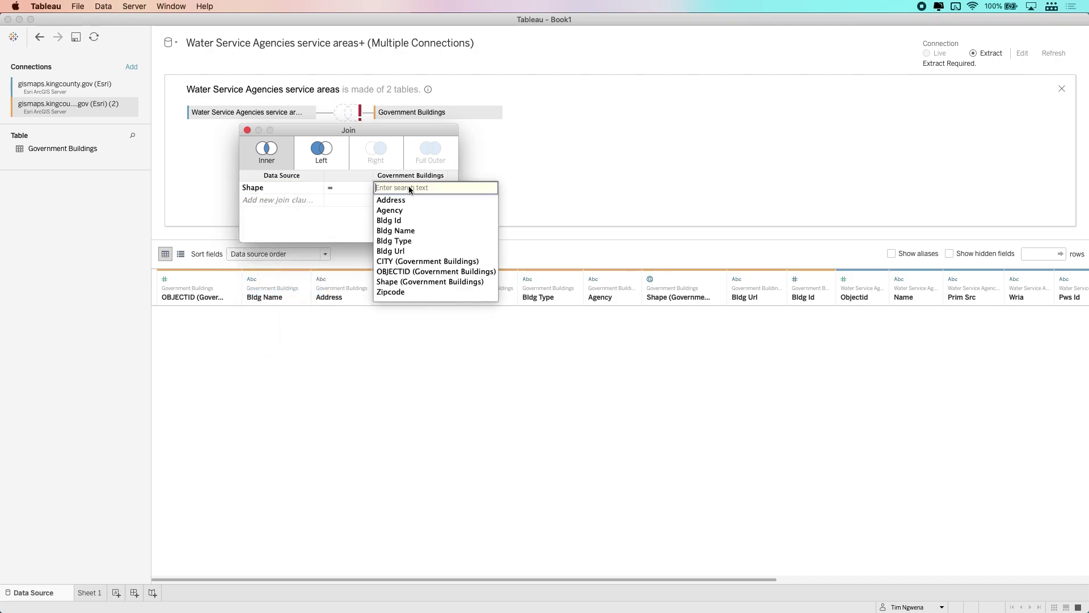
click(413, 282)
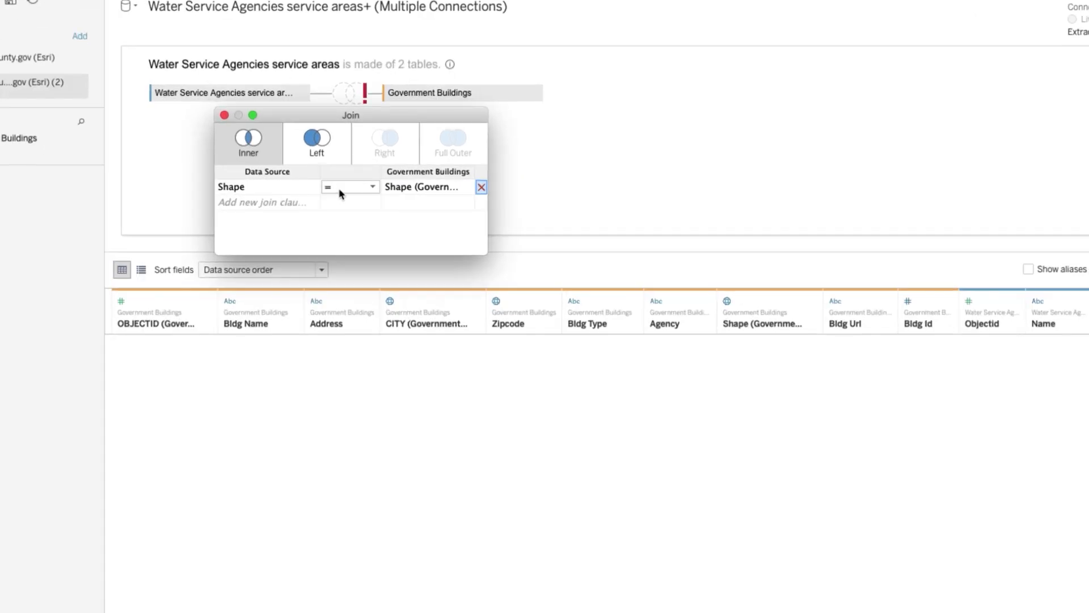
click(361, 188)
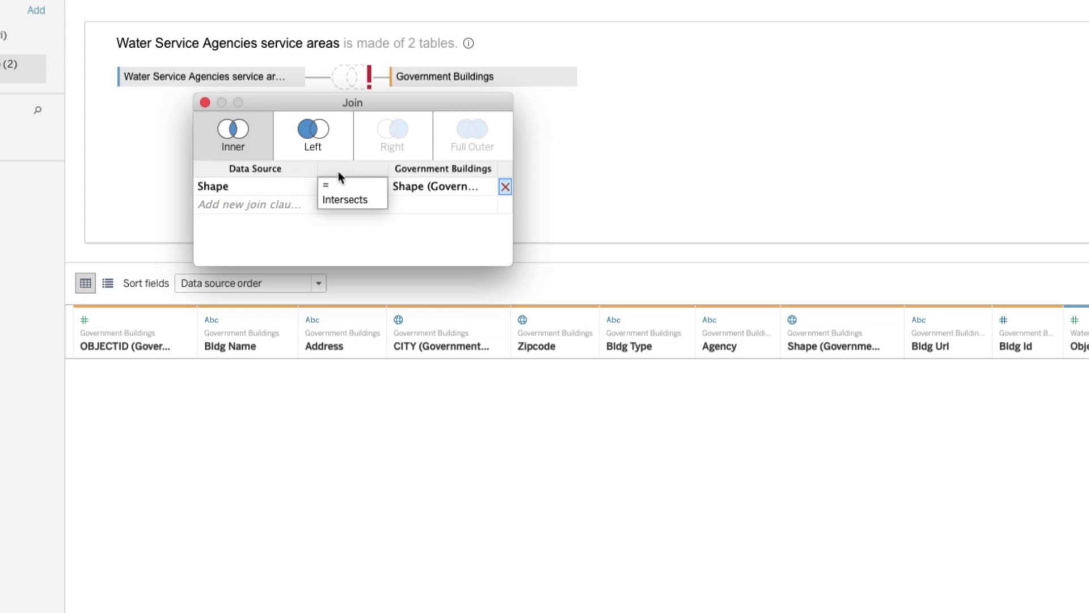
click(355, 201)
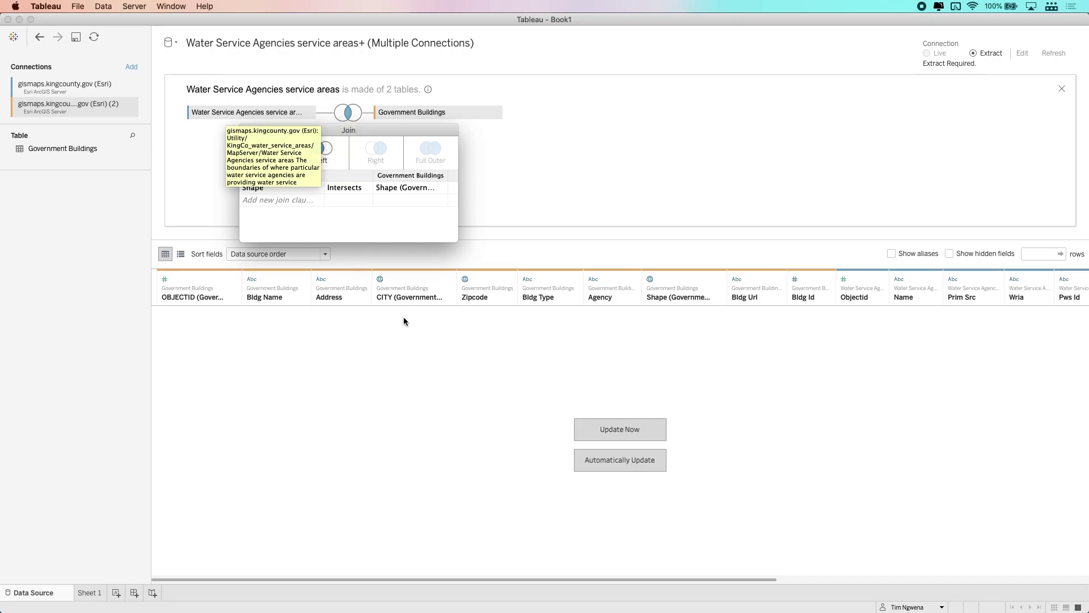
Step: Update the data grid with the joined rows and scroll through the results
click(628, 428)
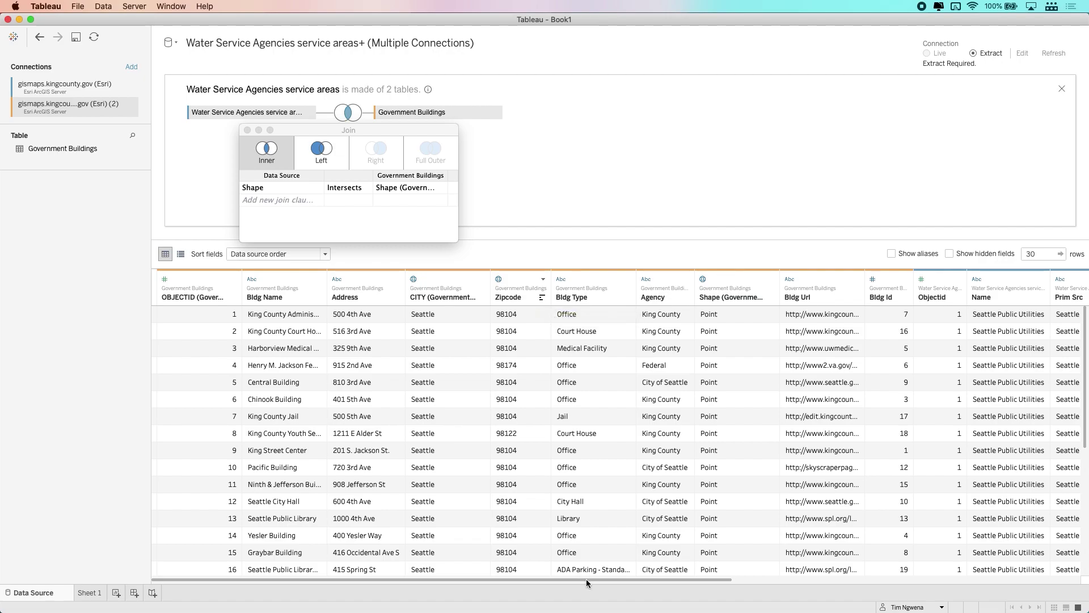
drag(587, 578, 831, 575)
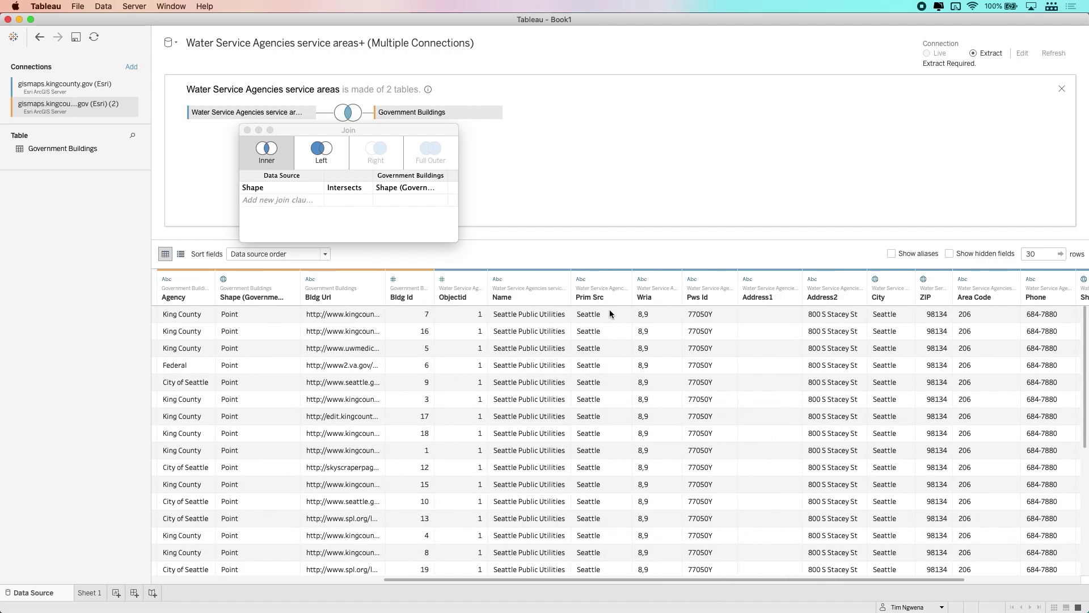
scroll(408, 401, down, 5)
scroll(690, 447, up, 5)
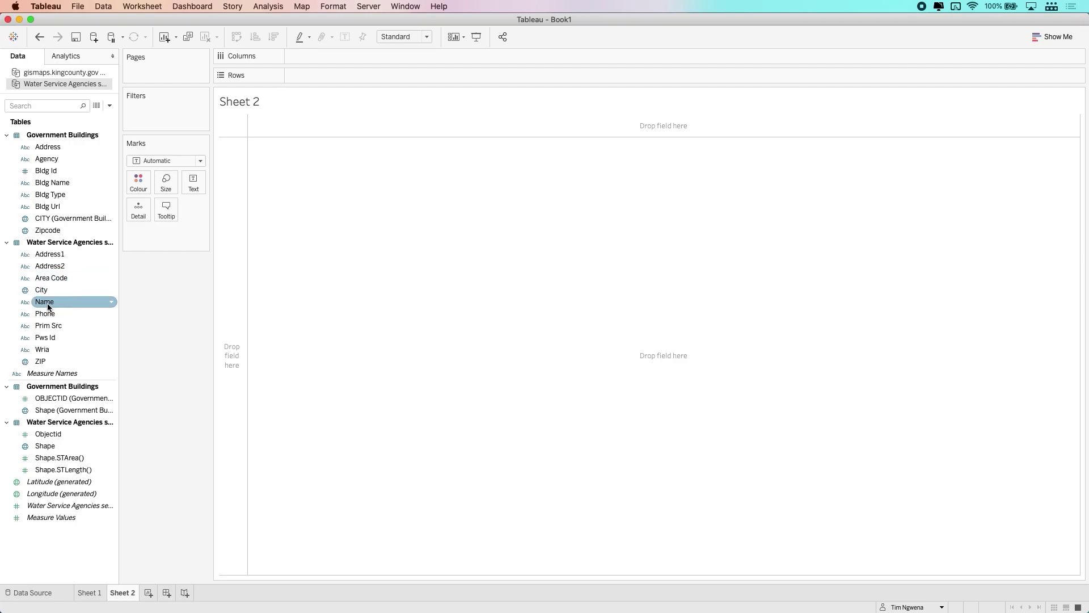
Step: Put Name and Bldg Name on Rows, listing 24 buildings under Seattle Public Utilities
drag(47, 302, 345, 77)
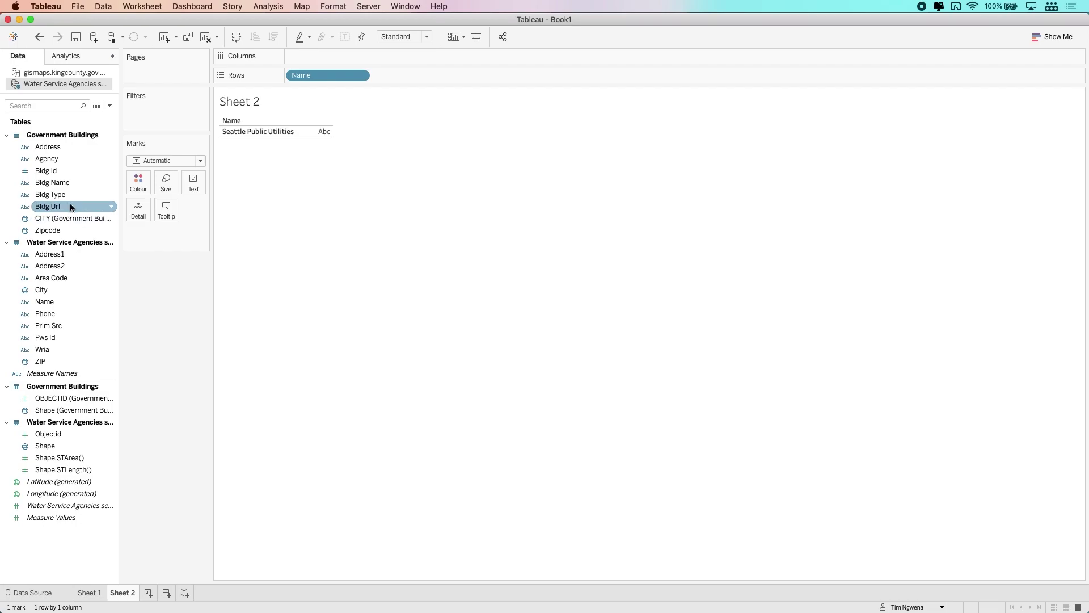
drag(51, 183, 443, 72)
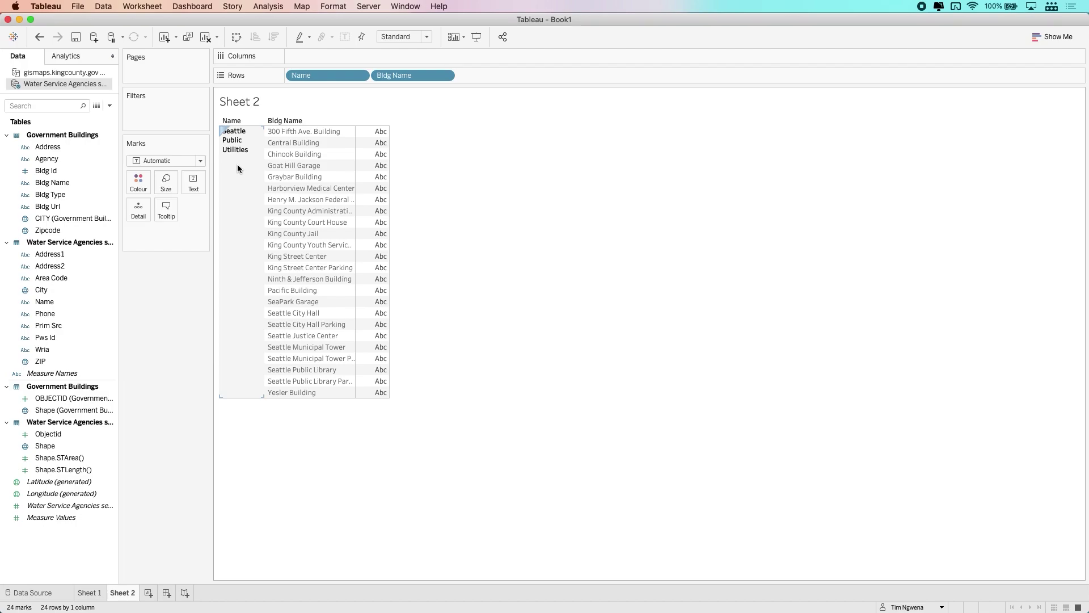
click(294, 133)
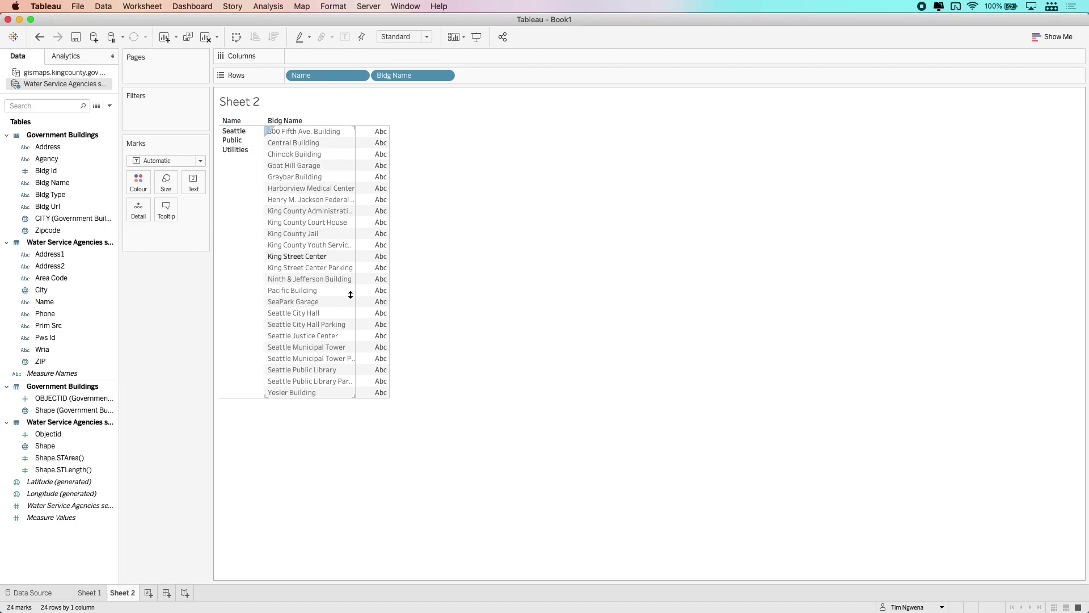
click(509, 357)
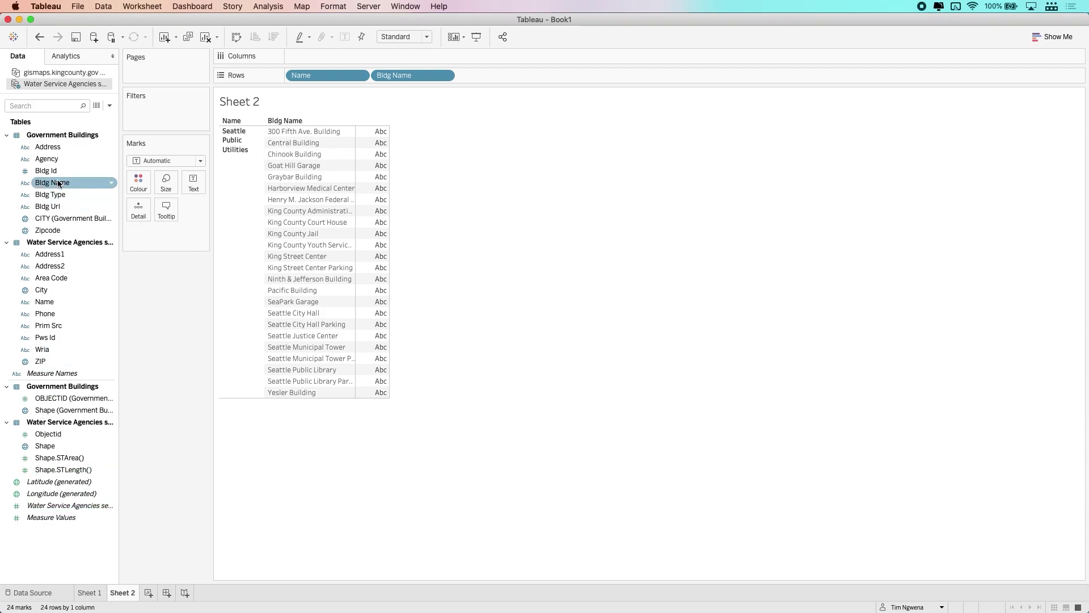
click(78, 459)
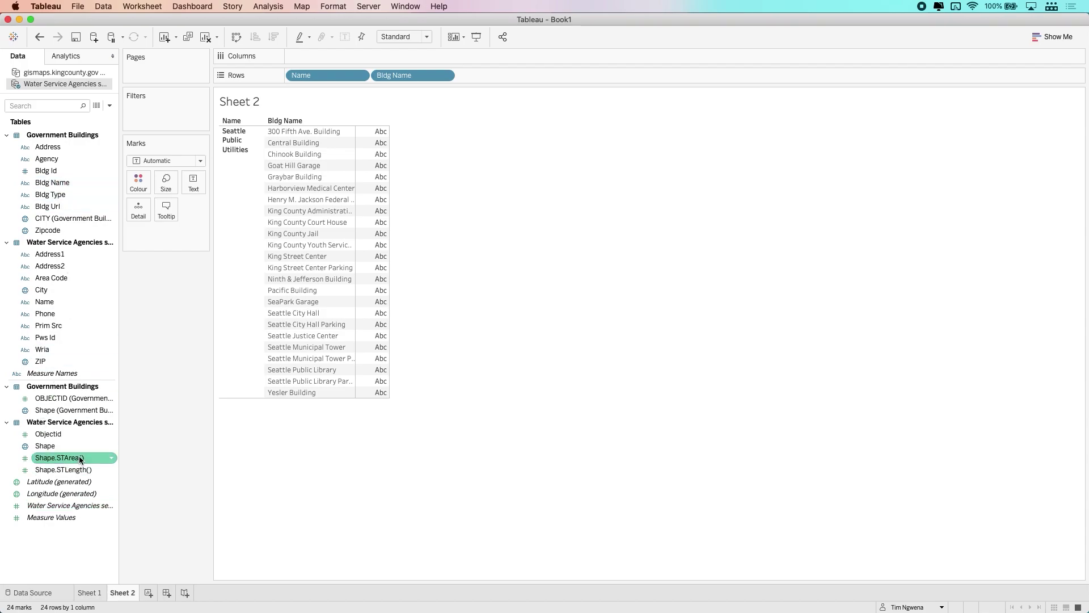
Step: On new Sheet 3, map the service area Shape and add Shape (Government Buildings) as a second layer
click(149, 593)
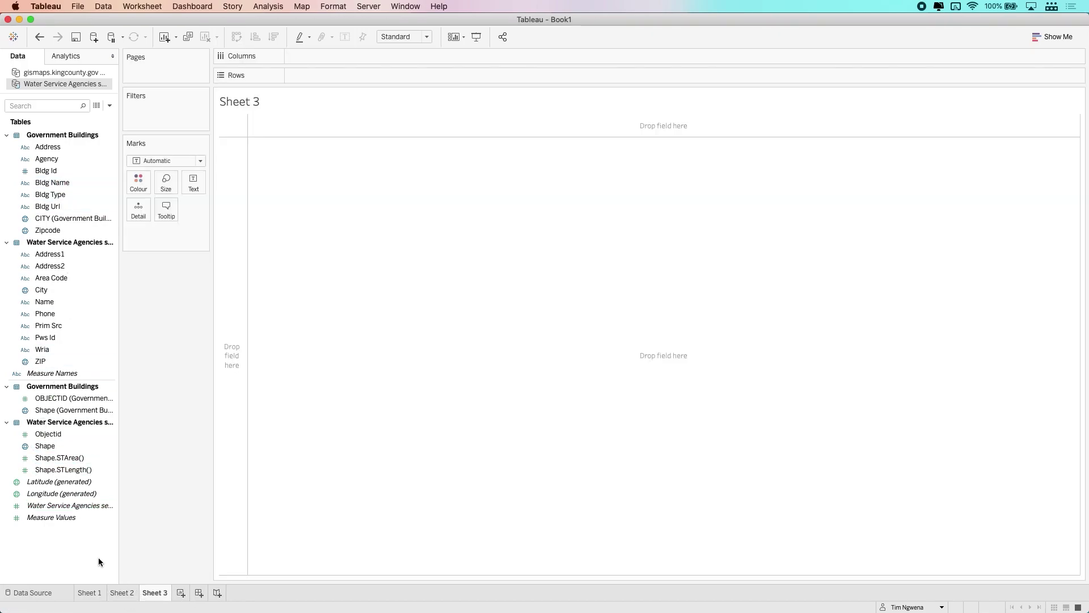
drag(45, 445, 363, 528)
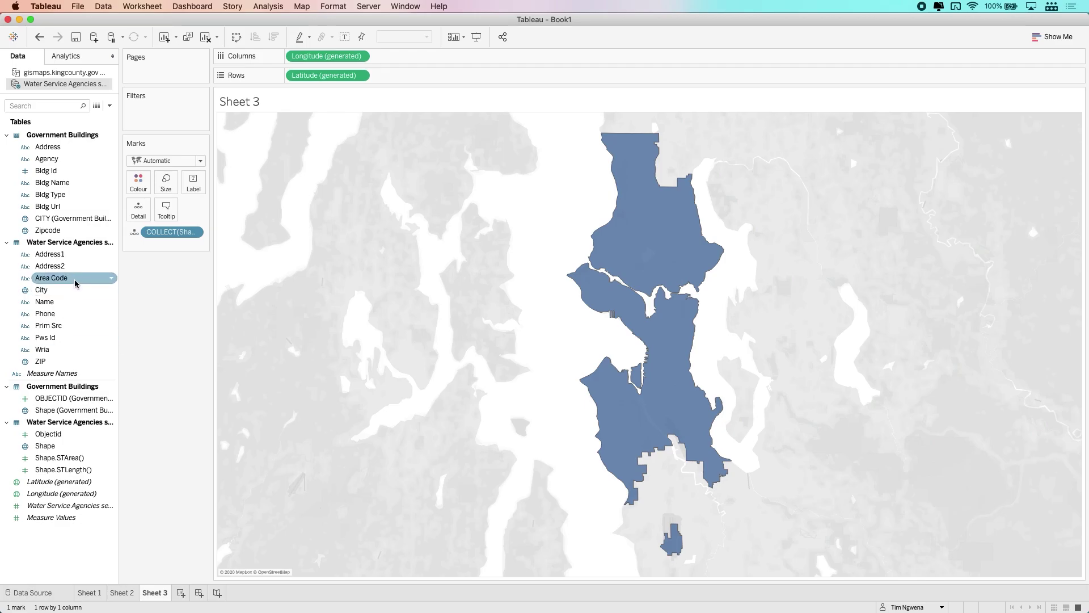
click(61, 220)
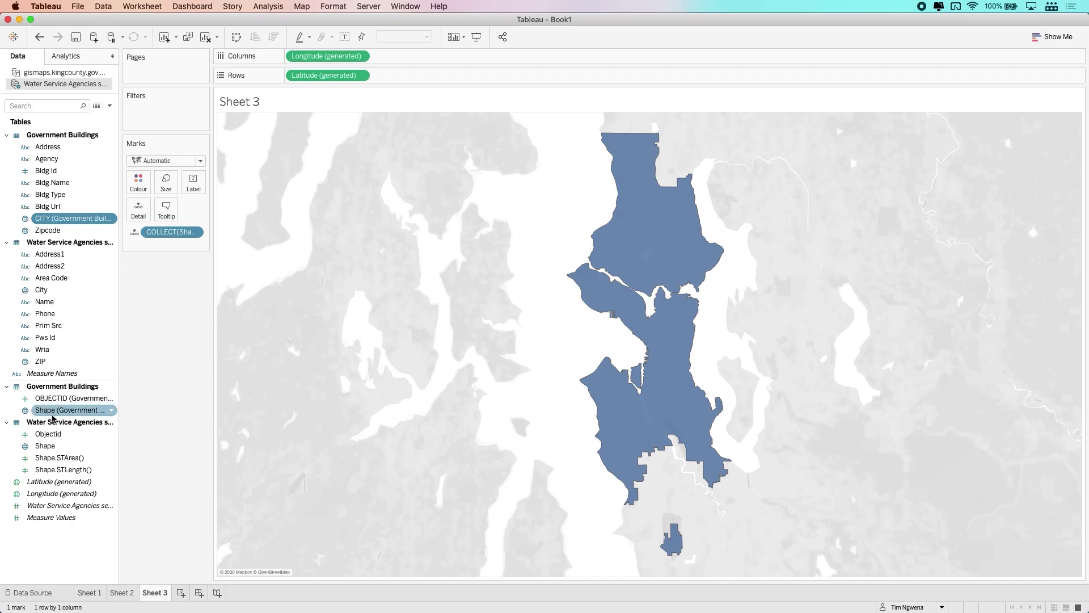
drag(53, 414, 677, 461)
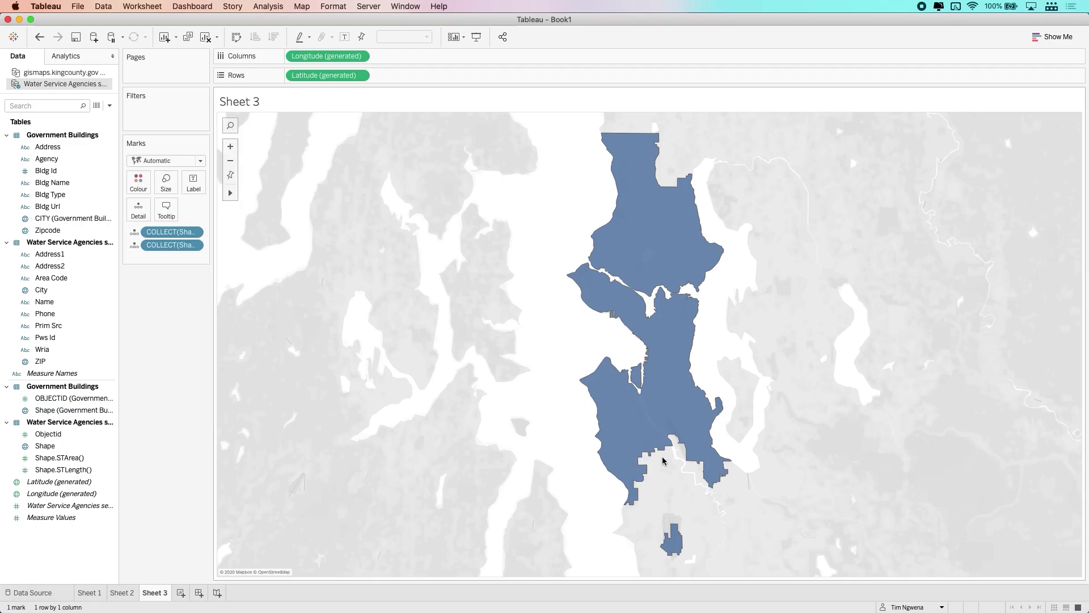
Step: Drop the service area COLLECT(Shape) layer and refit the map around the building points
drag(170, 231, 179, 396)
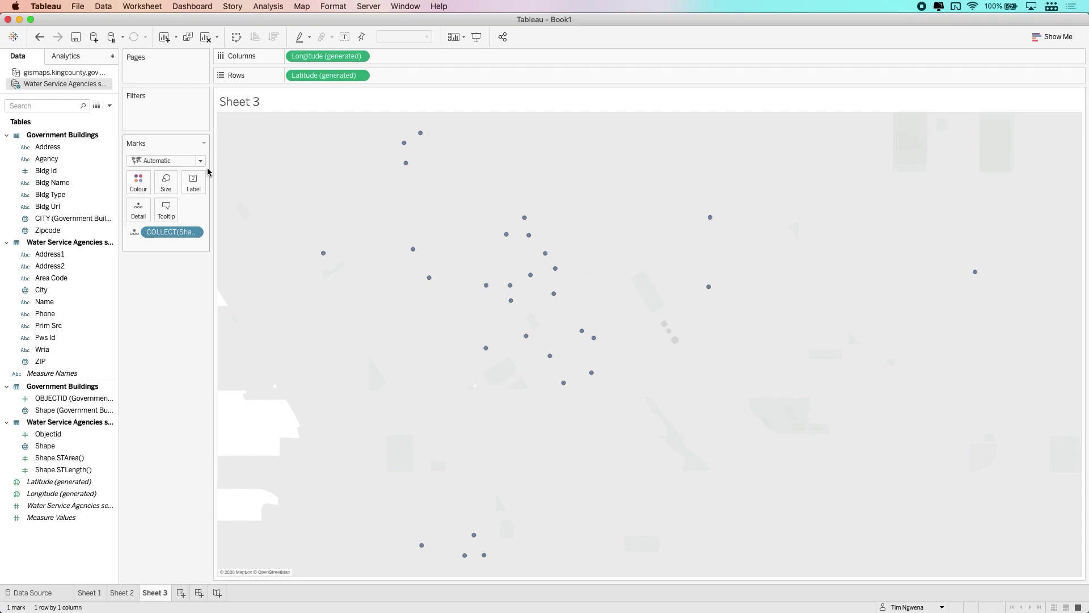
click(231, 161)
click(230, 161)
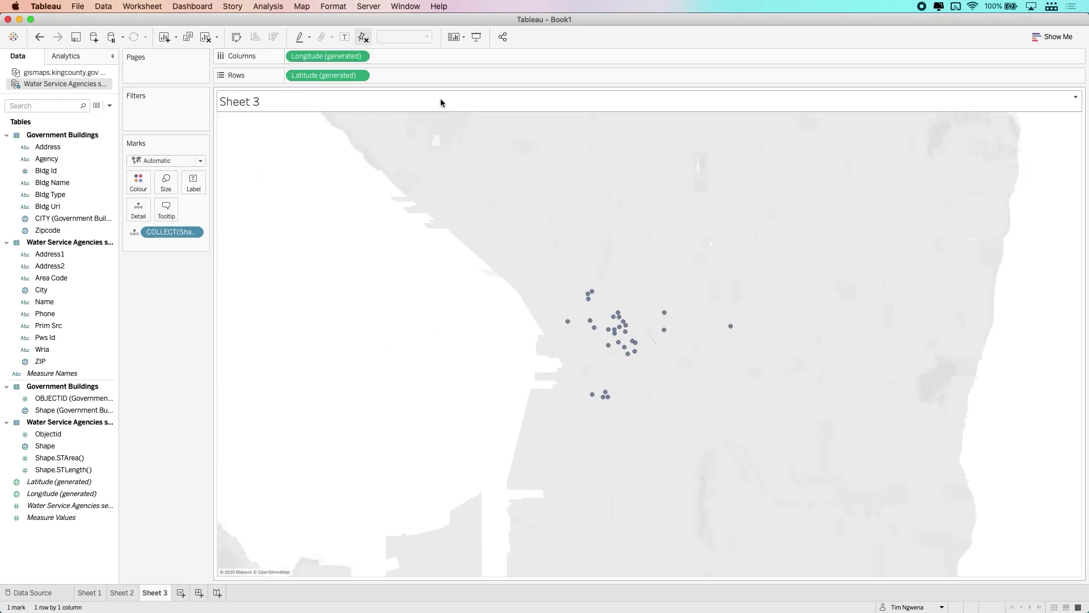
click(343, 7)
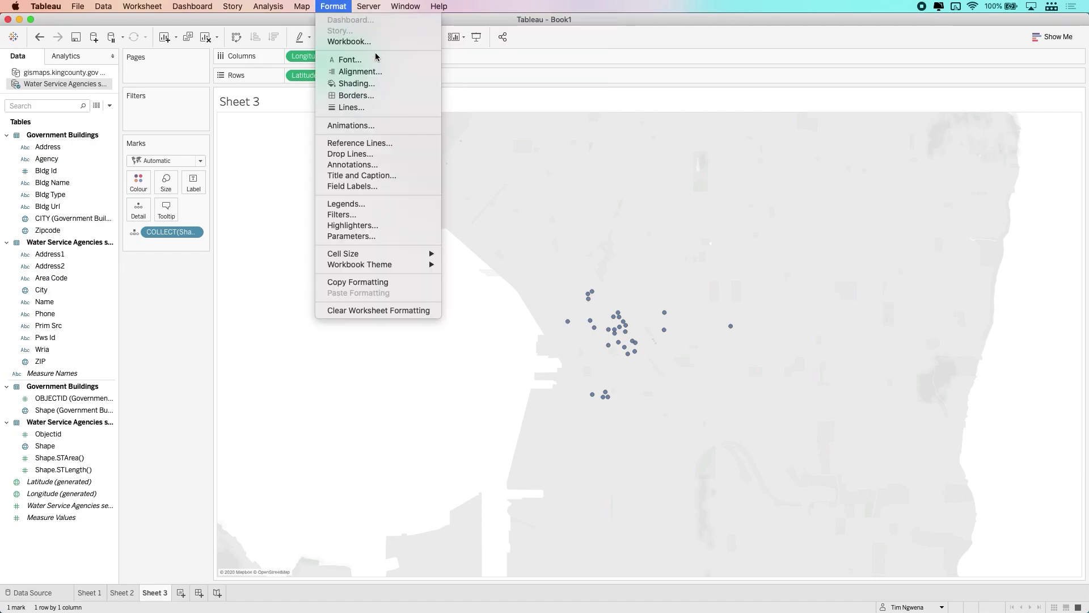
click(567, 140)
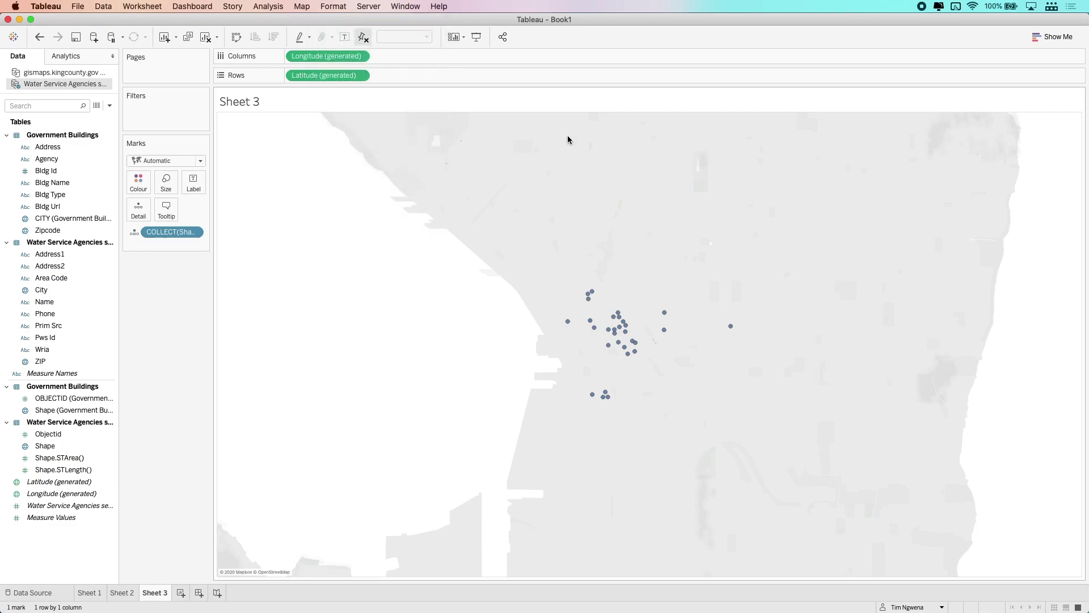